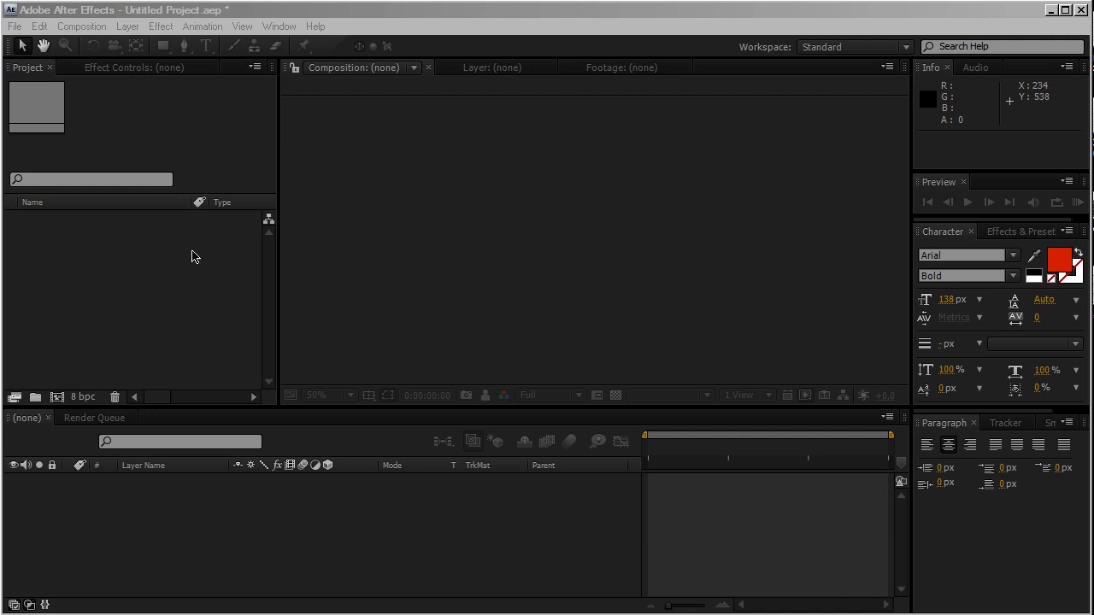
Step: Create a new composition, Comp 1, at 1920×1080
click(81, 26)
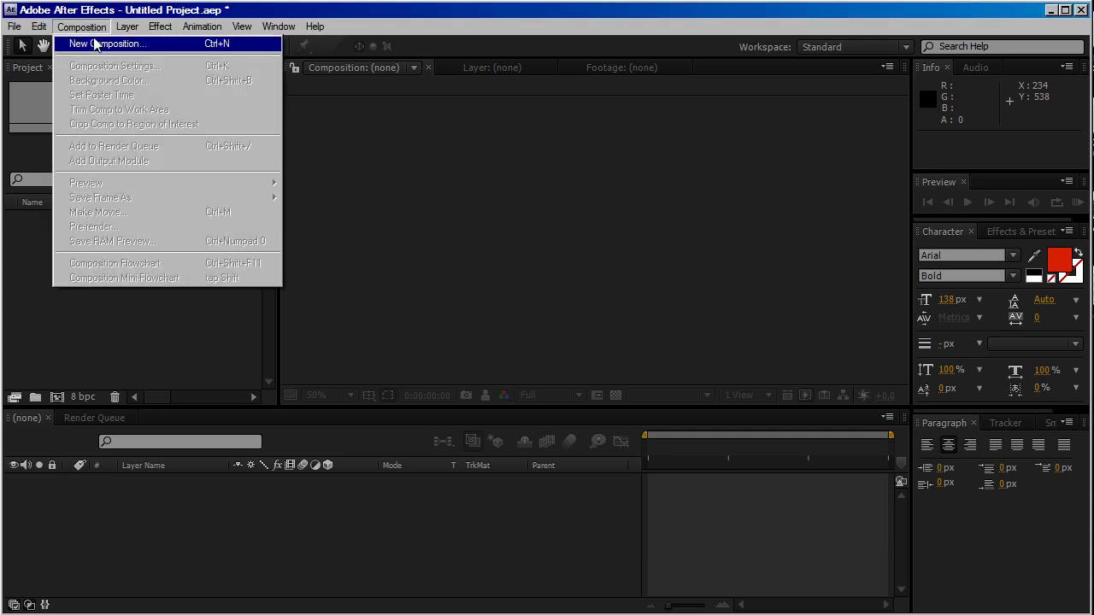
click(95, 41)
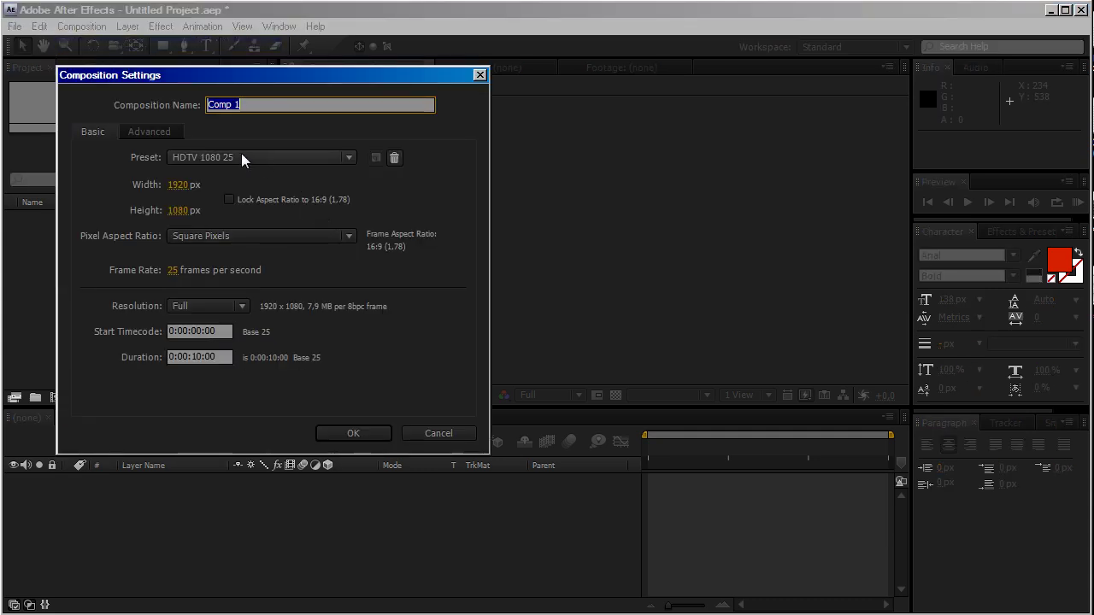
click(357, 433)
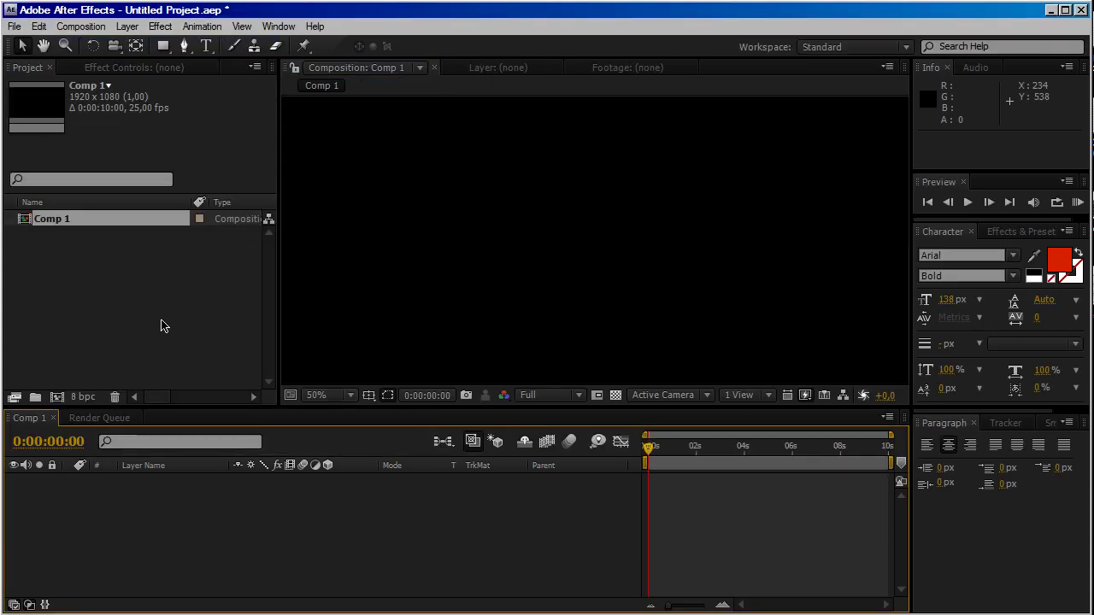
Step: Import IBANEZrg2228.psd and woofer2lrg.psd and add both as layers in Comp 1
click(15, 27)
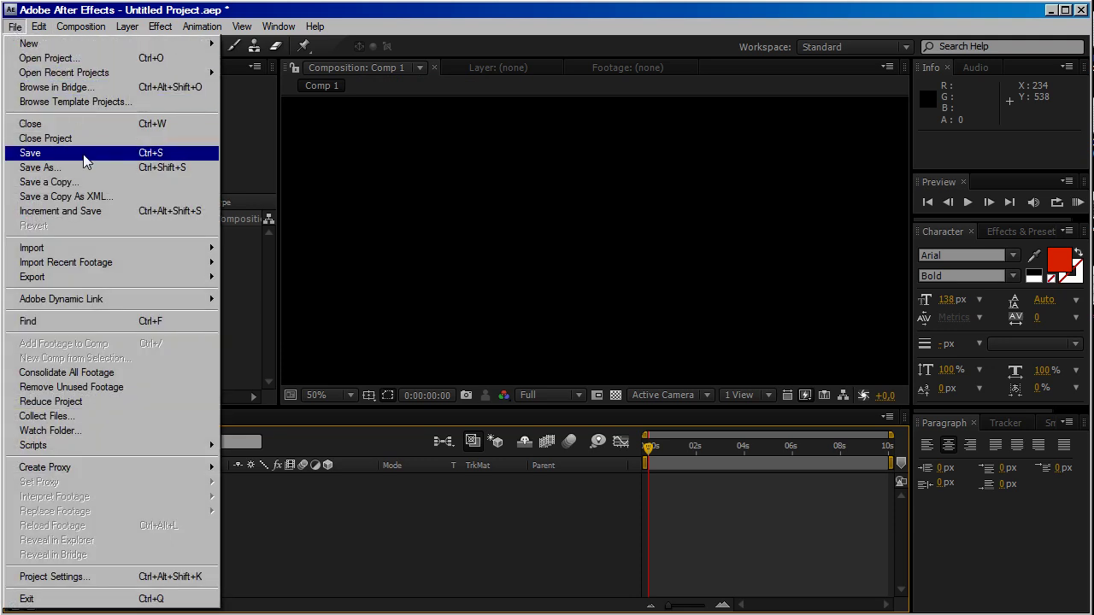
mouse_move(118, 249)
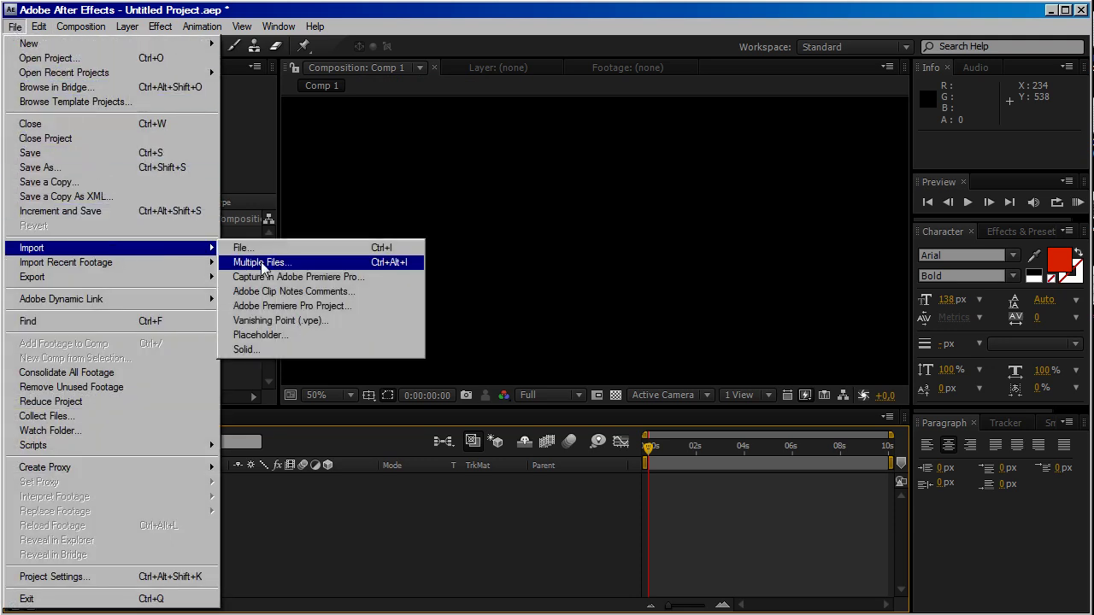
click(271, 248)
drag(286, 212, 96, 92)
click(713, 494)
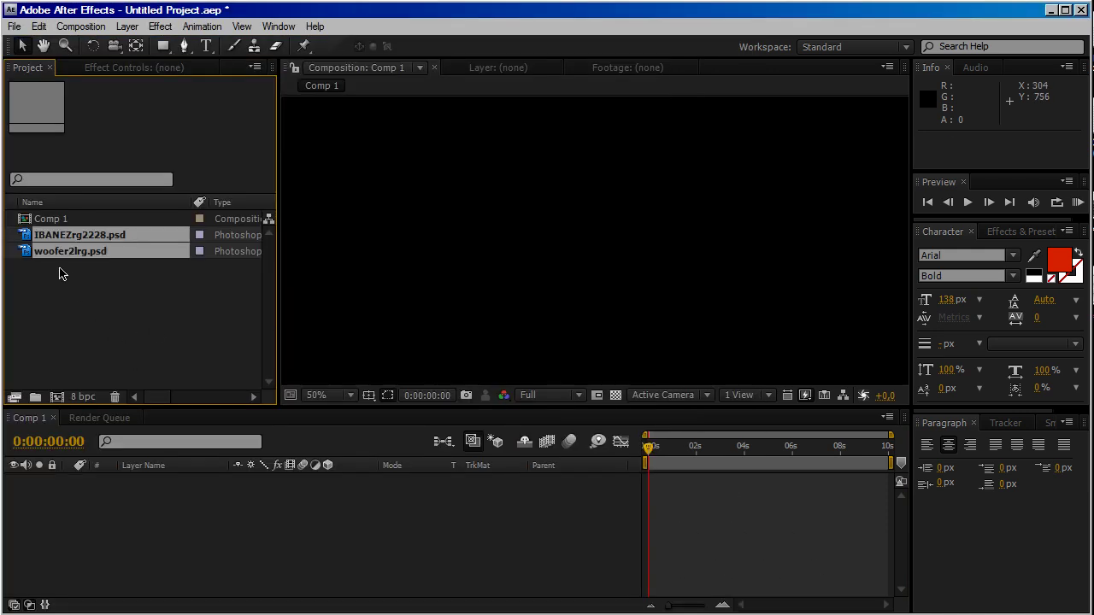
drag(27, 236, 85, 492)
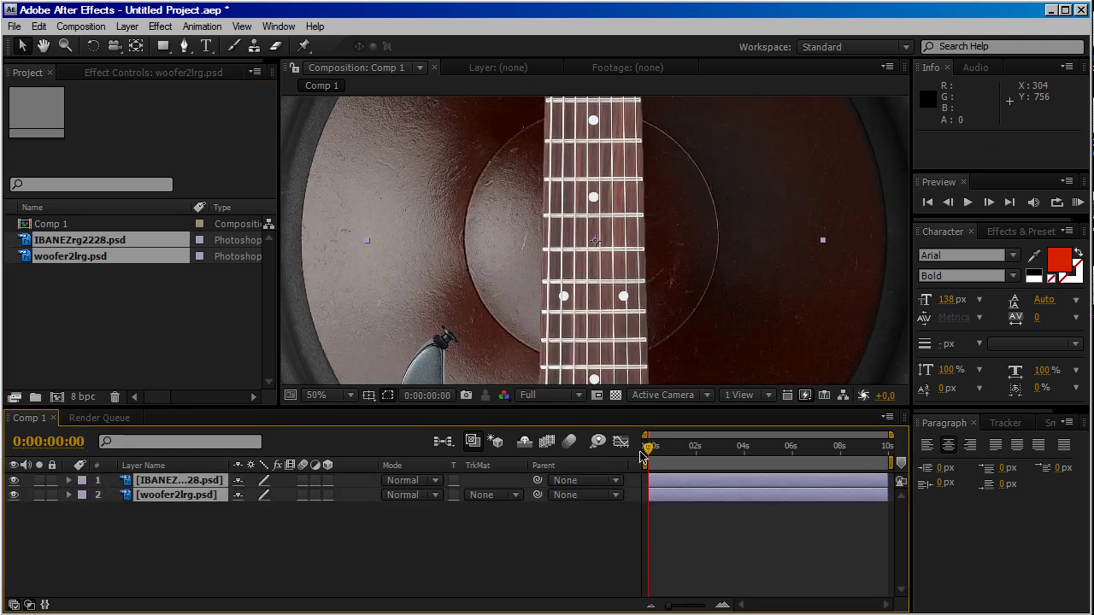
Step: Add a comp-sized White Solid 1 and place it below the woofer layer
click(128, 27)
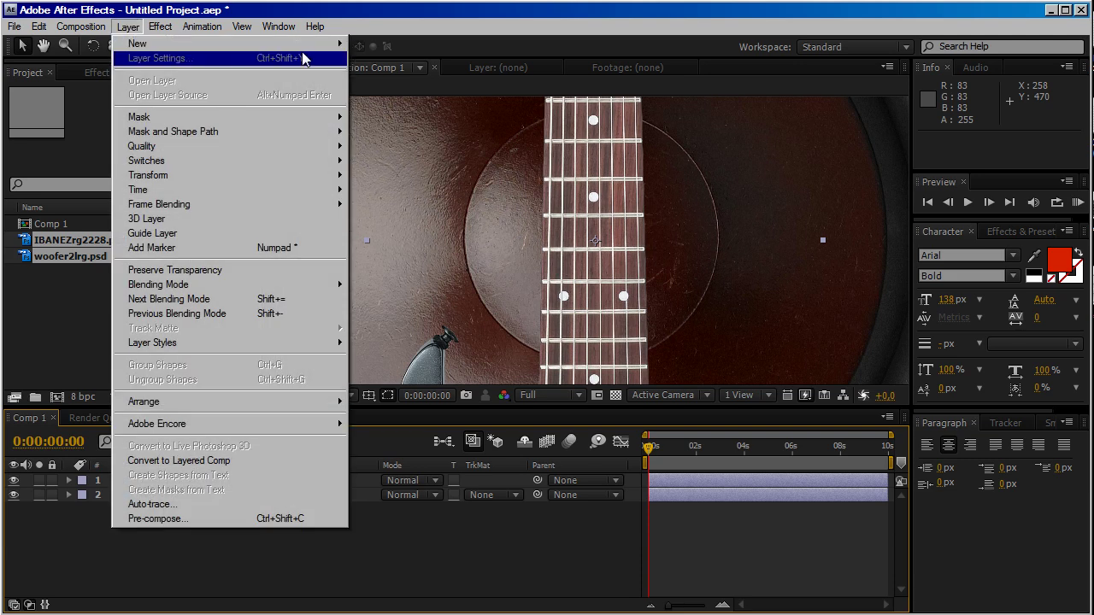
mouse_move(141, 43)
click(393, 58)
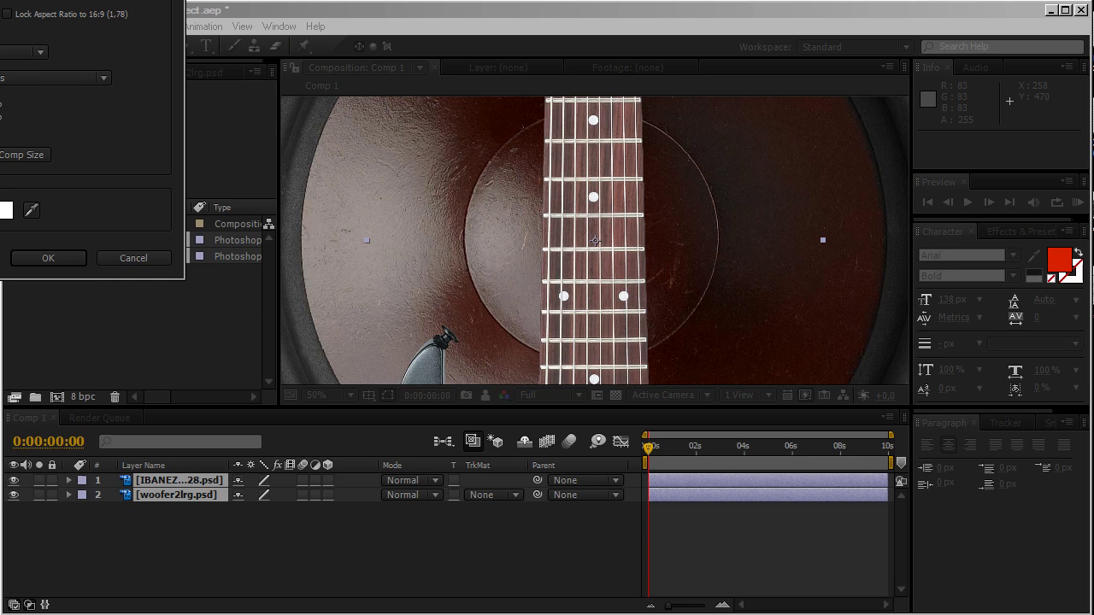
drag(107, 0, 369, 111)
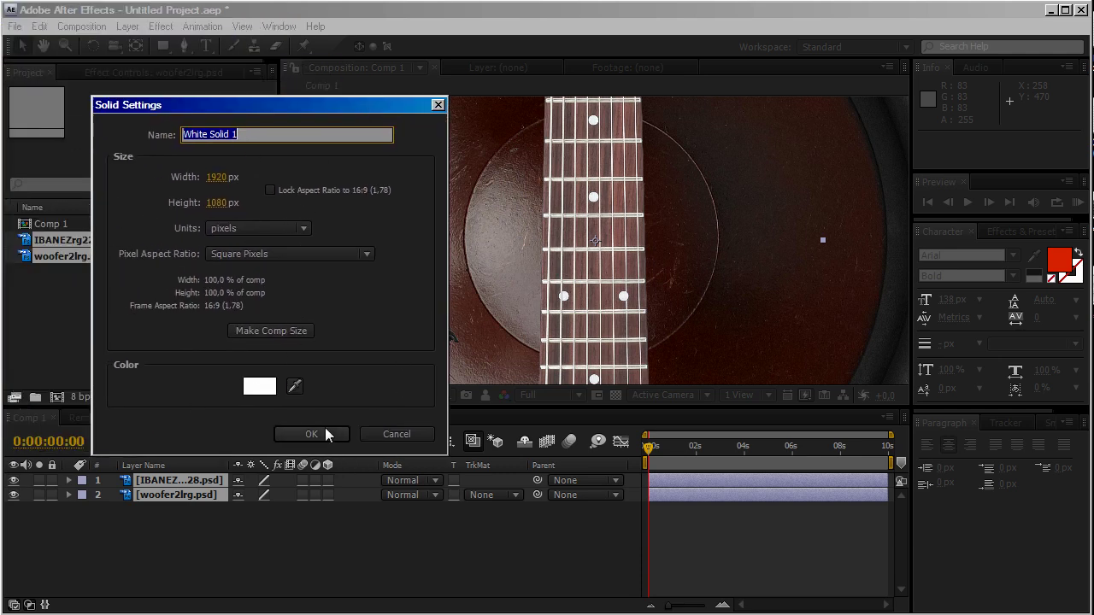
click(256, 335)
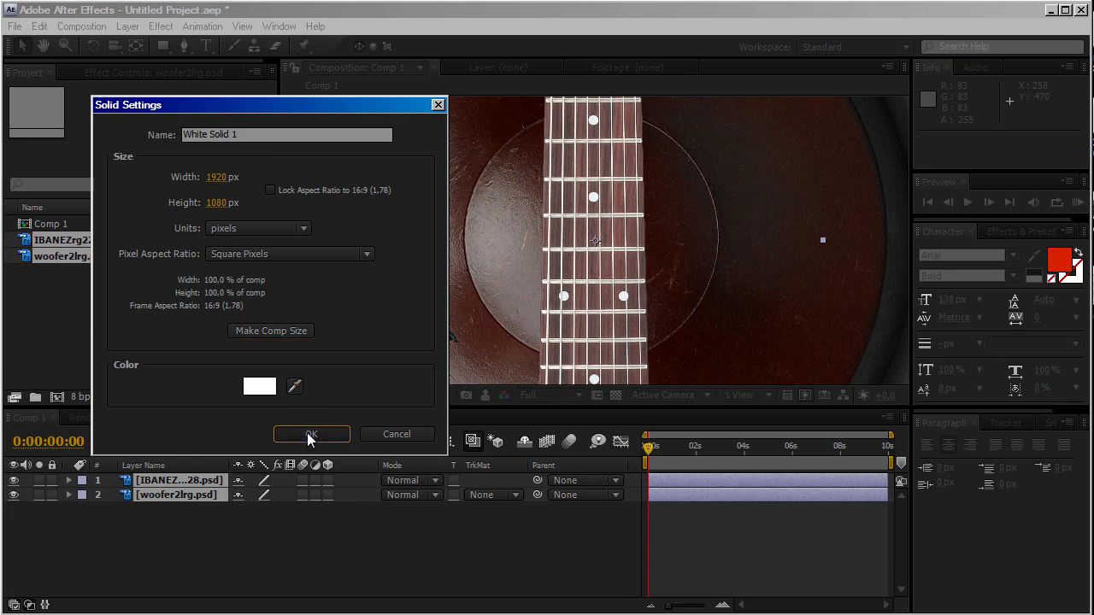
click(310, 435)
drag(196, 480, 196, 515)
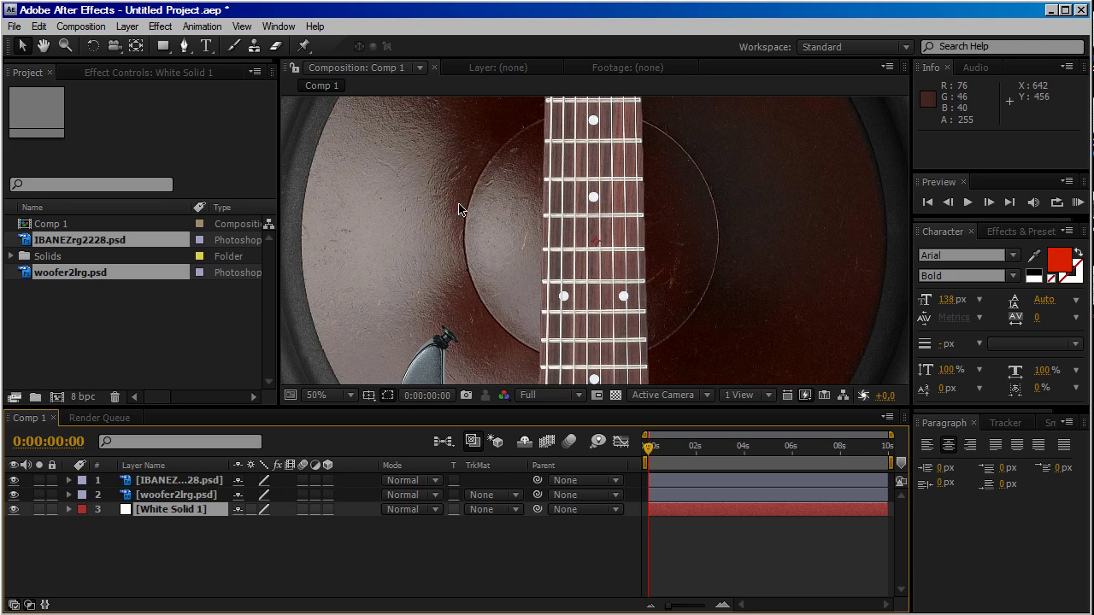
Step: Zoom the viewer out and enable 3D on the guitar and woofer layers
key(comma)
key(comma)
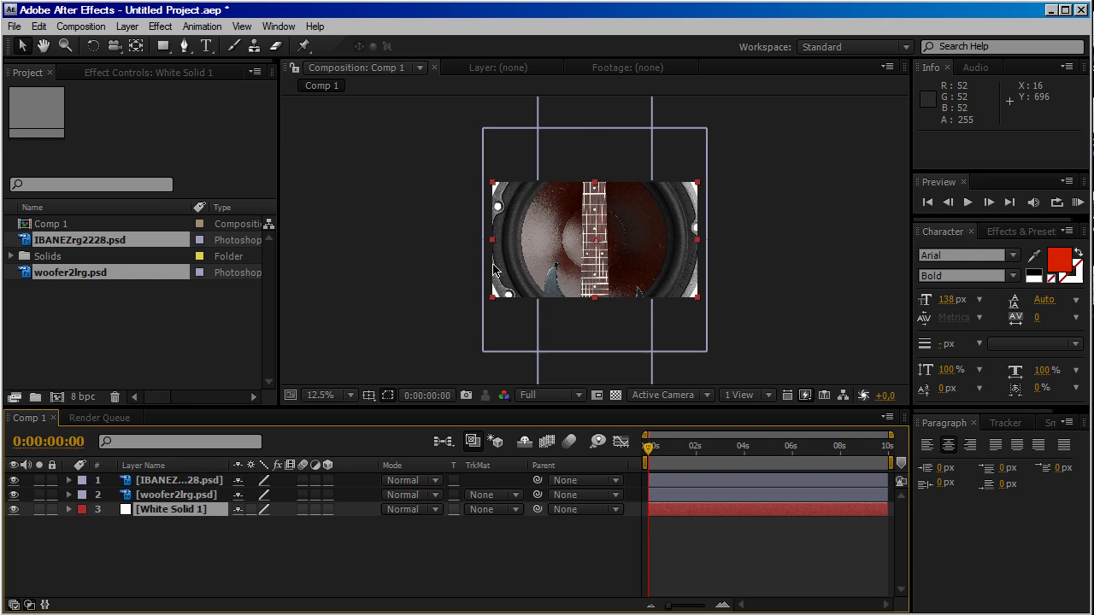
click(327, 480)
click(327, 495)
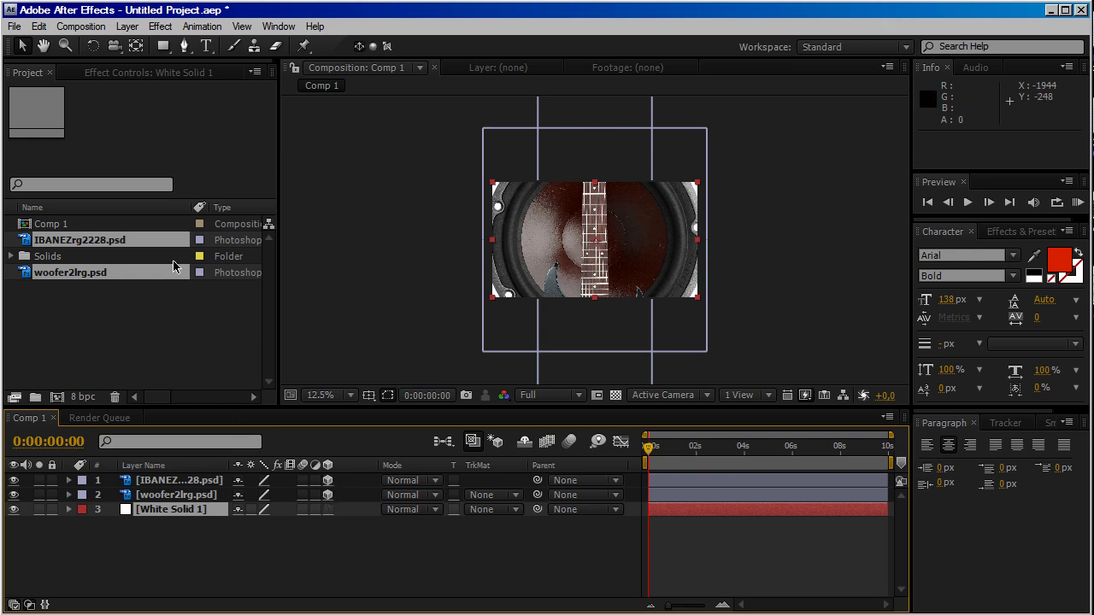
Step: Add Camera 1 with Depth of Field enabled
click(128, 27)
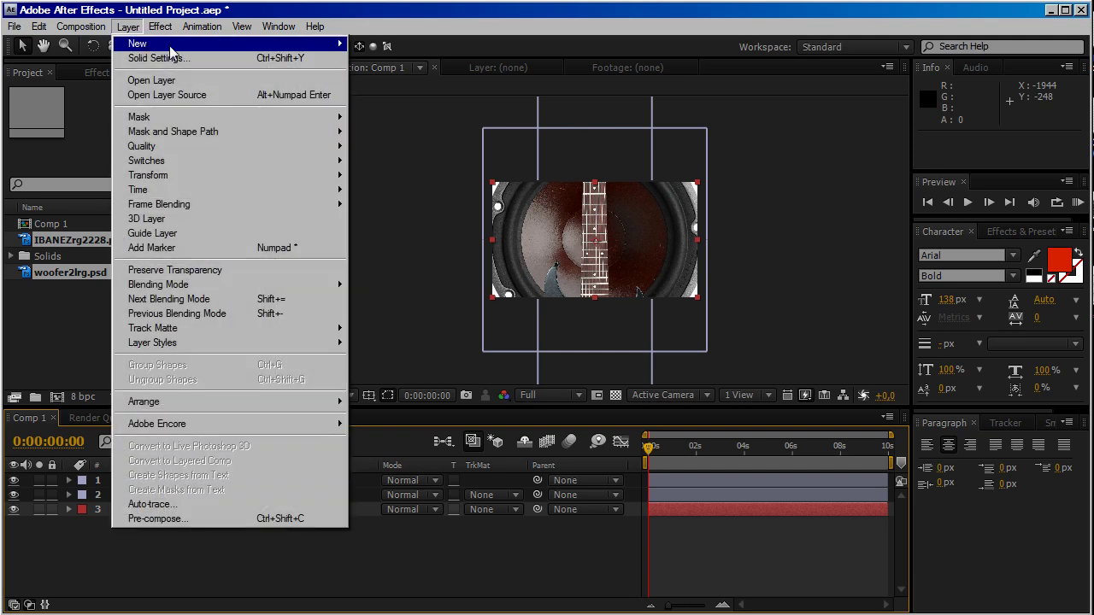
mouse_move(145, 41)
click(389, 86)
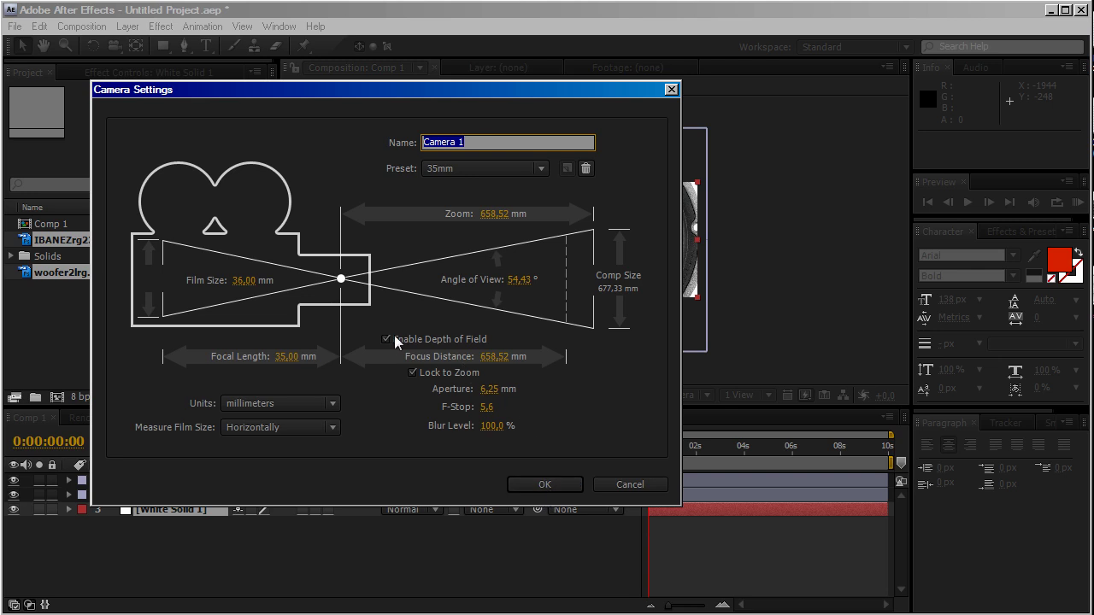
click(542, 485)
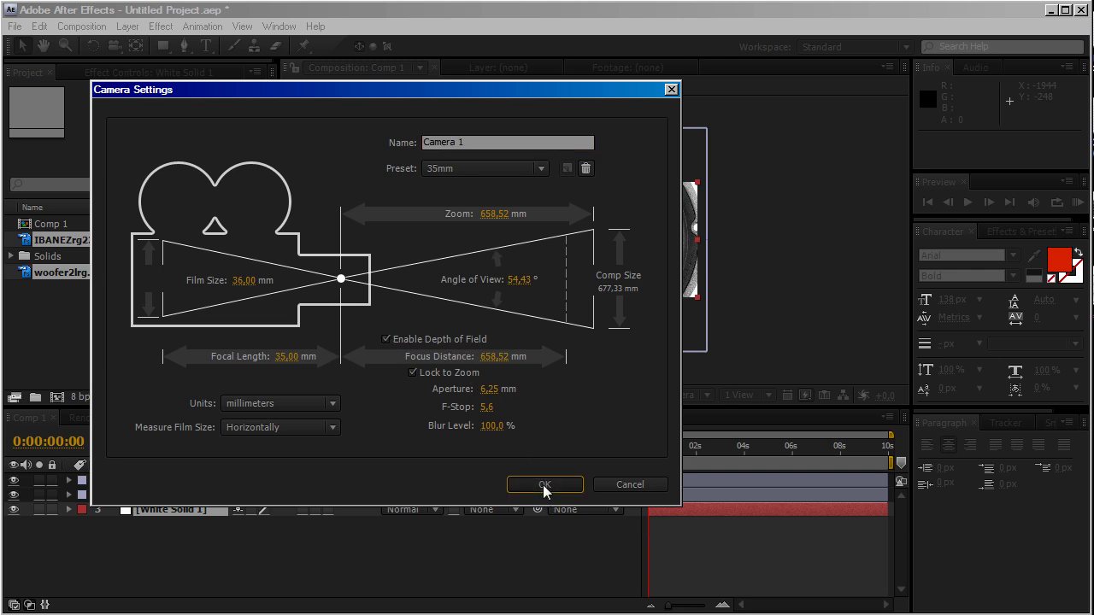
Step: Add a null object named 'cam focus'
click(127, 27)
mouse_move(154, 53)
click(415, 102)
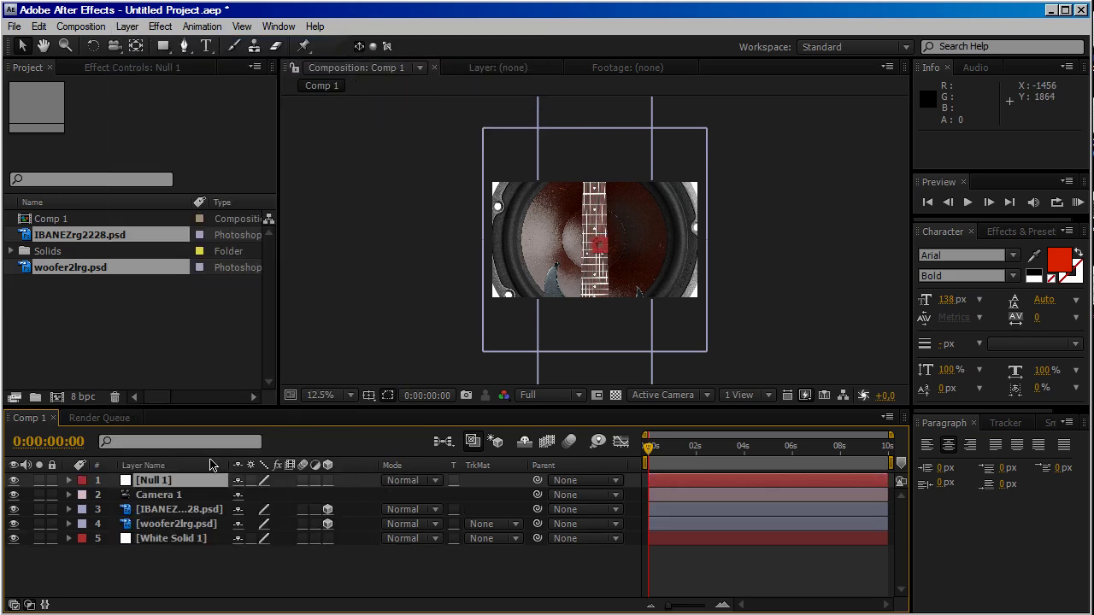
key(Return)
text(cam focus)
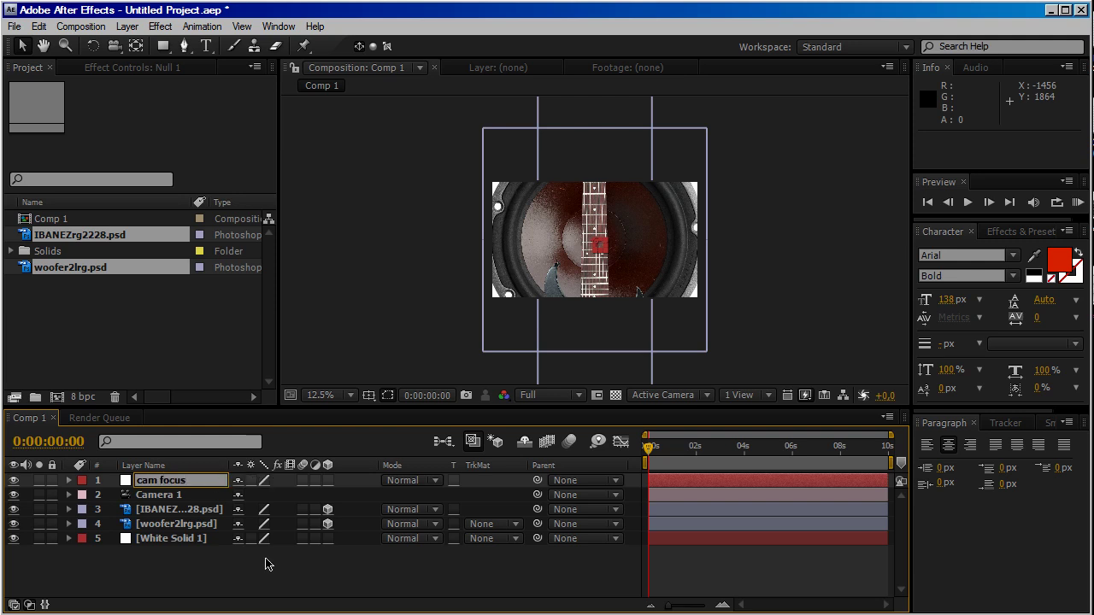
click(170, 503)
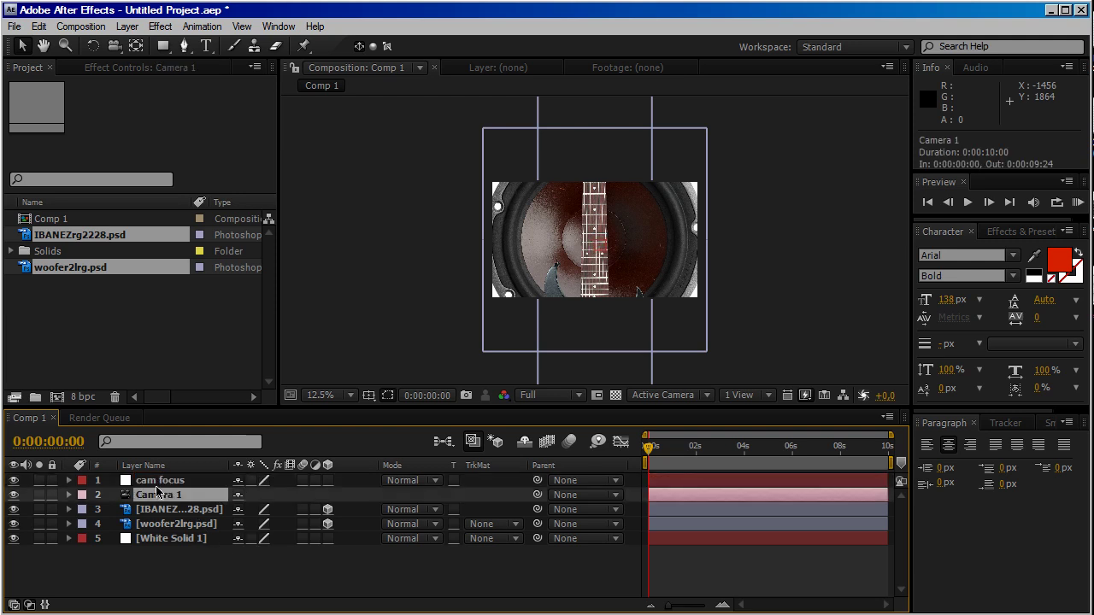
click(165, 484)
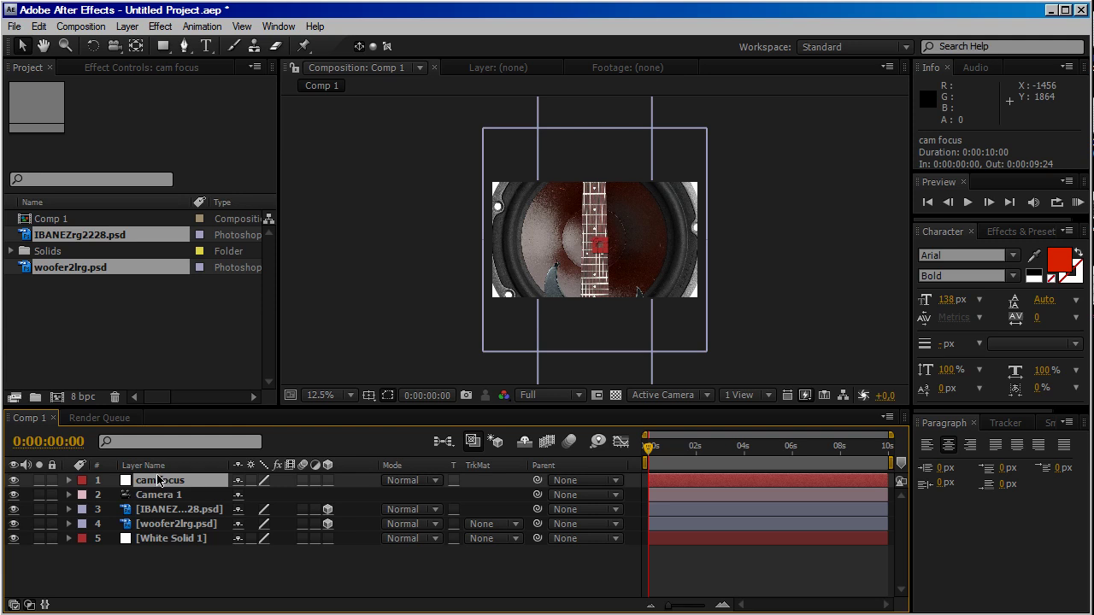
Step: Make the cam focus null 3D and expand Camera 1's Camera Options
key(p)
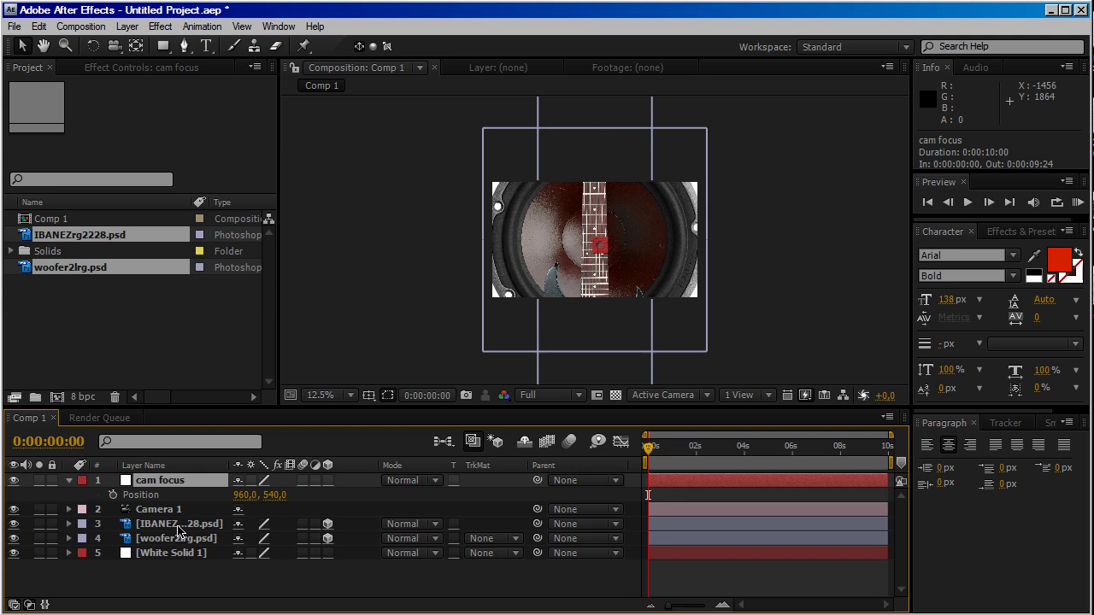
click(328, 481)
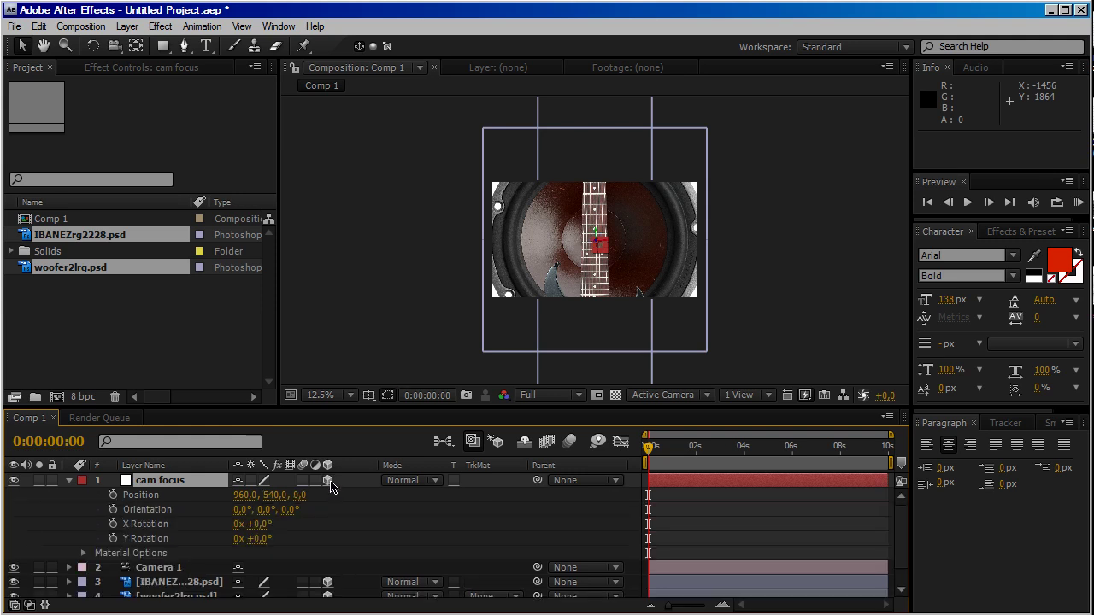
click(155, 572)
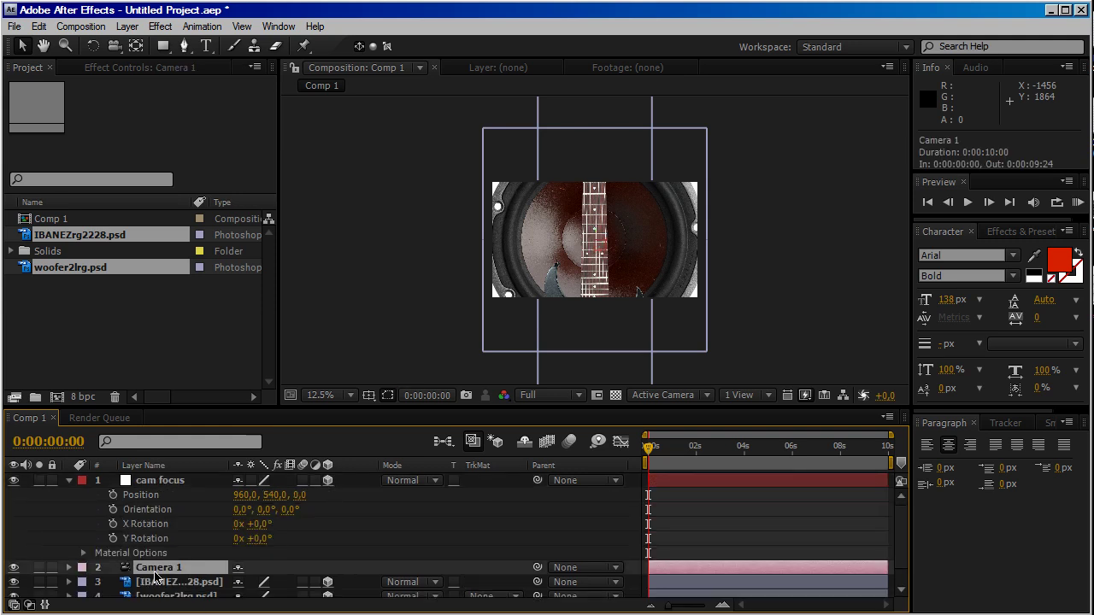
click(68, 567)
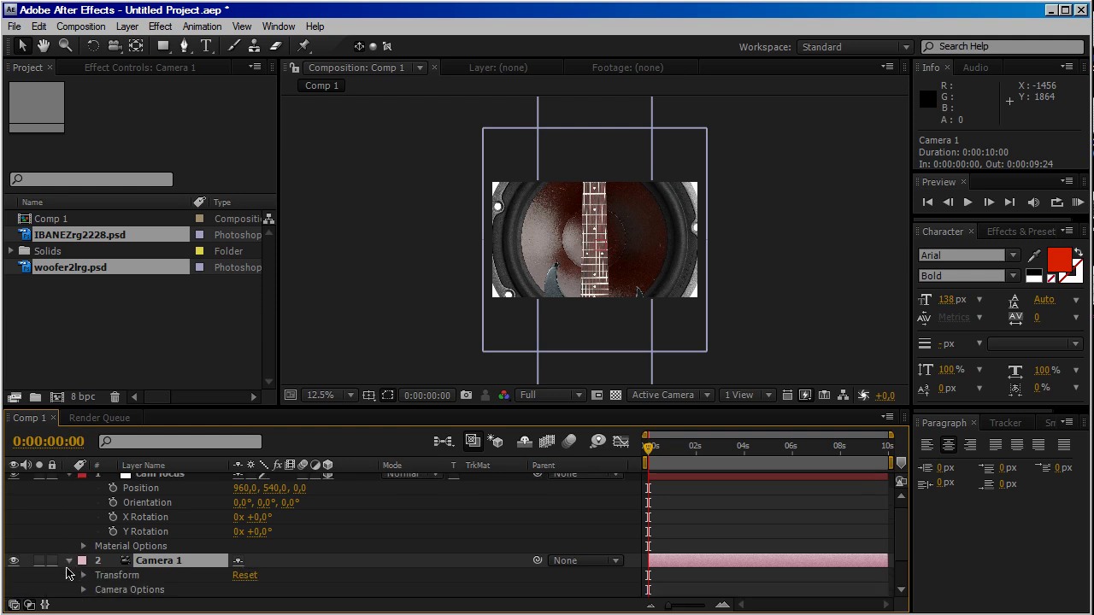
scroll(193, 539, down, 1)
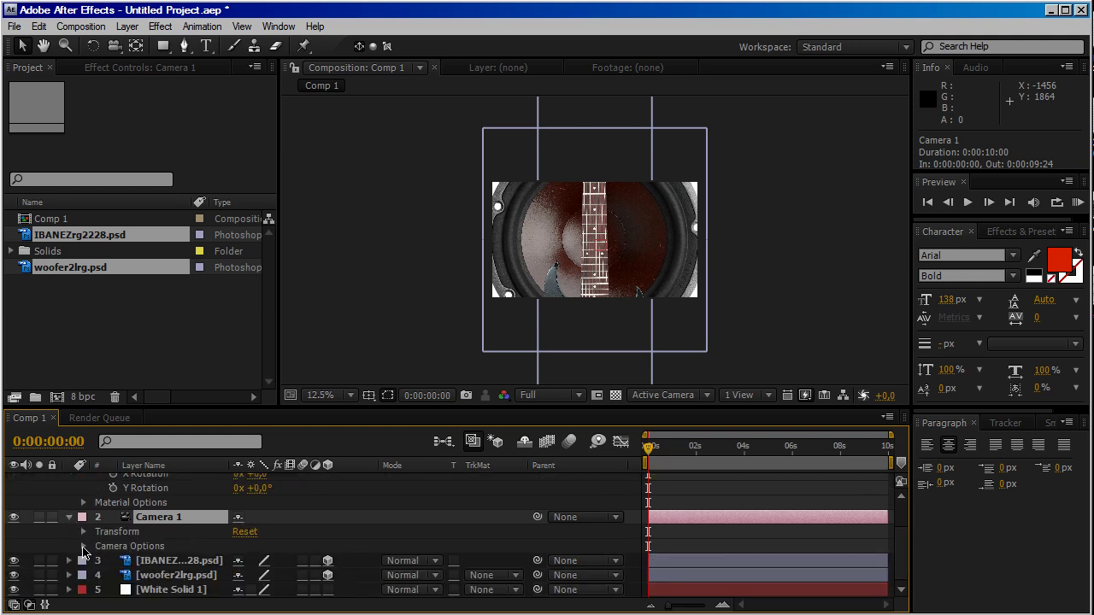
click(84, 547)
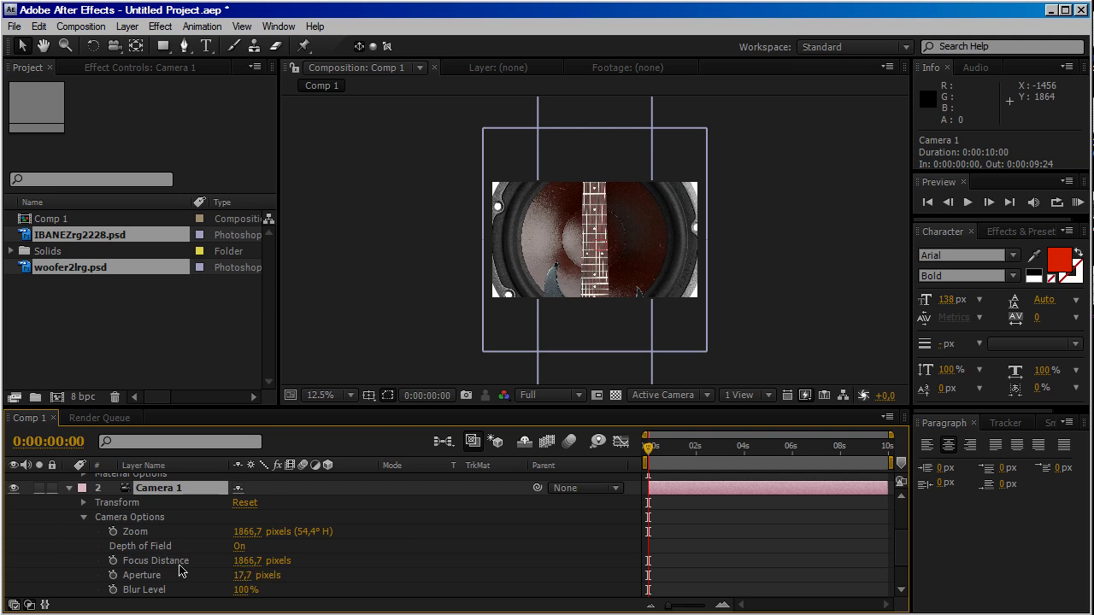
Step: Set Focus Distance's expression to length(position,thisComp.layer("cam focus").transform.position)
alt+click(112, 562)
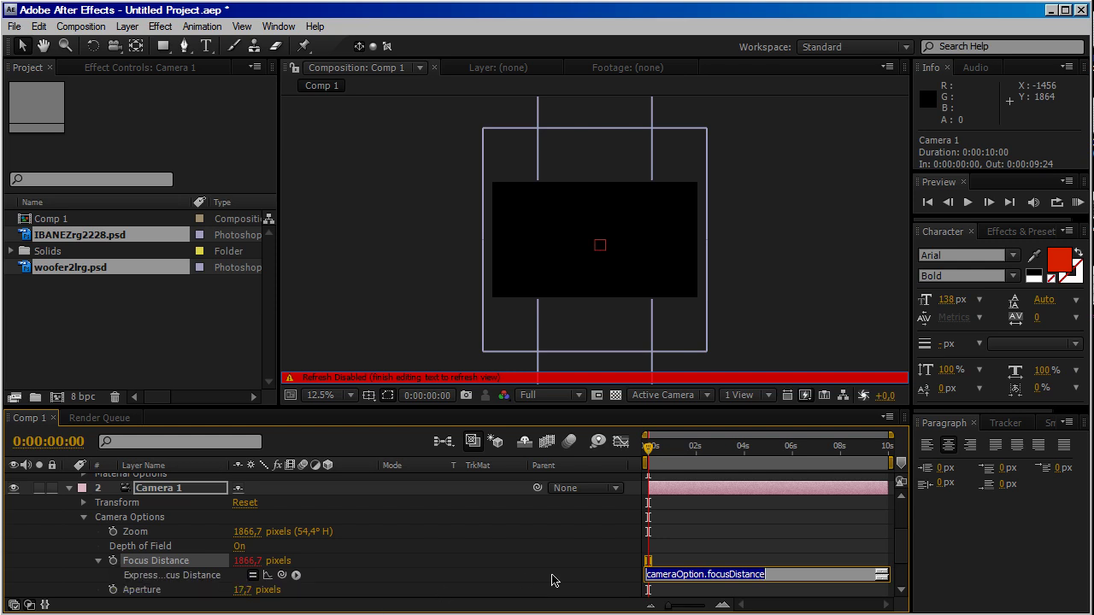
text(length)
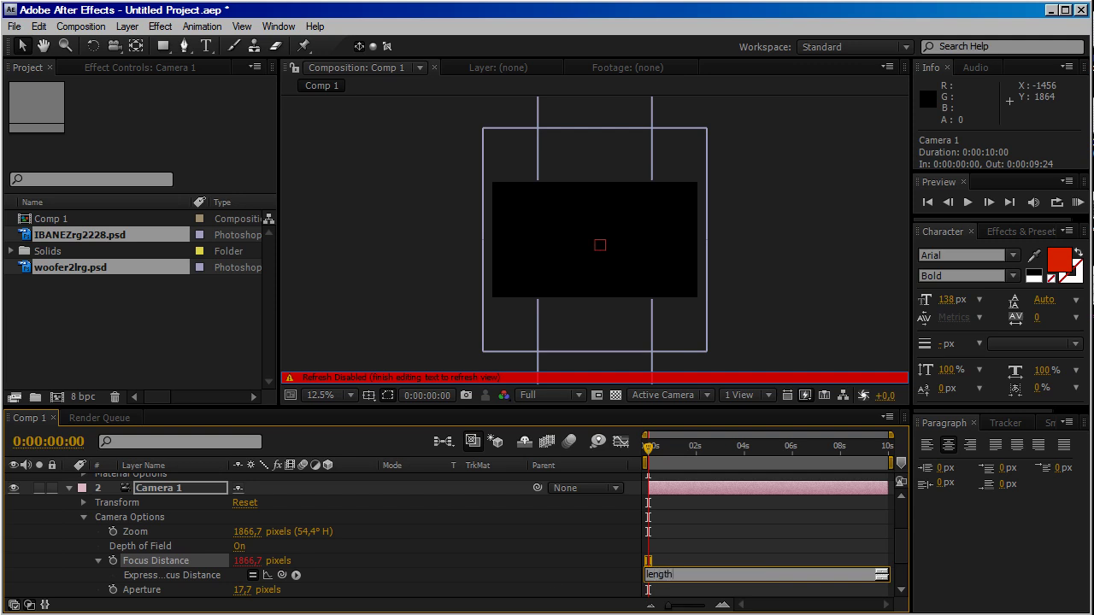
text((position,)
drag(282, 575, 148, 507)
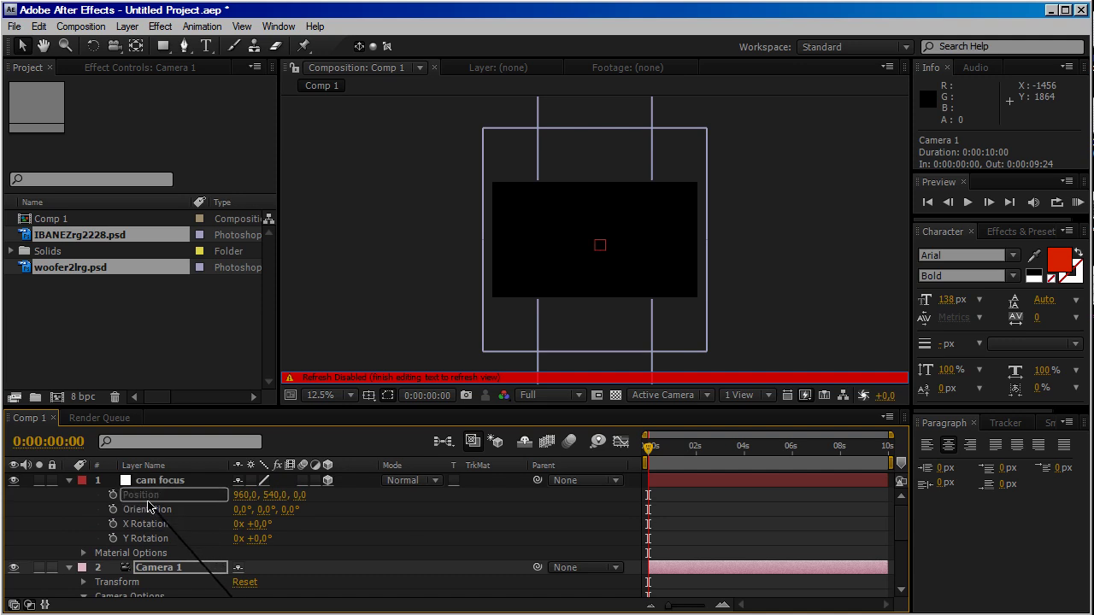
drag(148, 507, 148, 506)
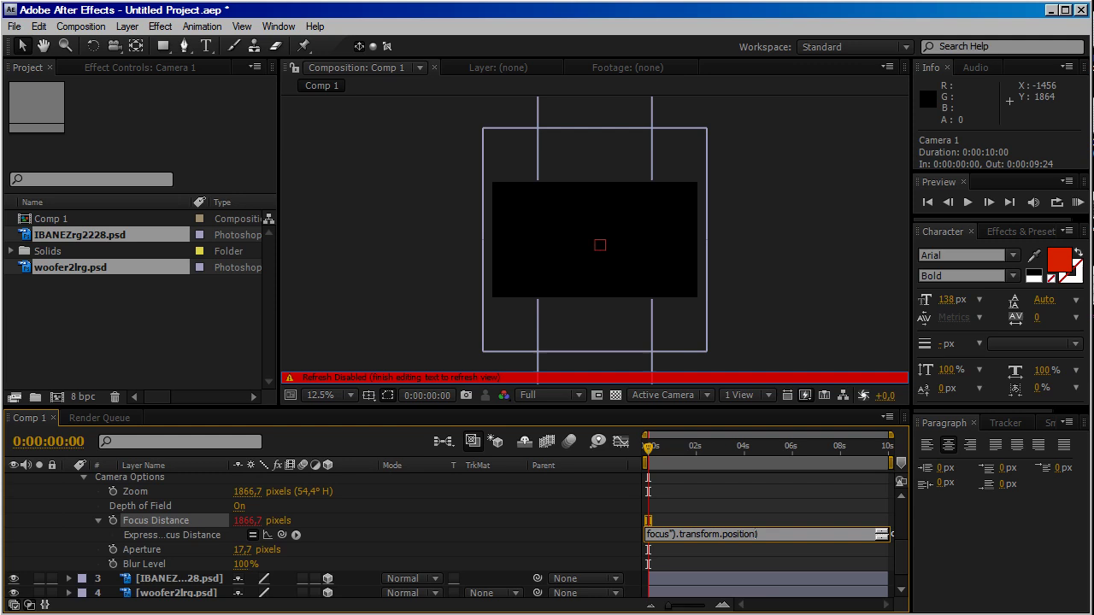
click(747, 507)
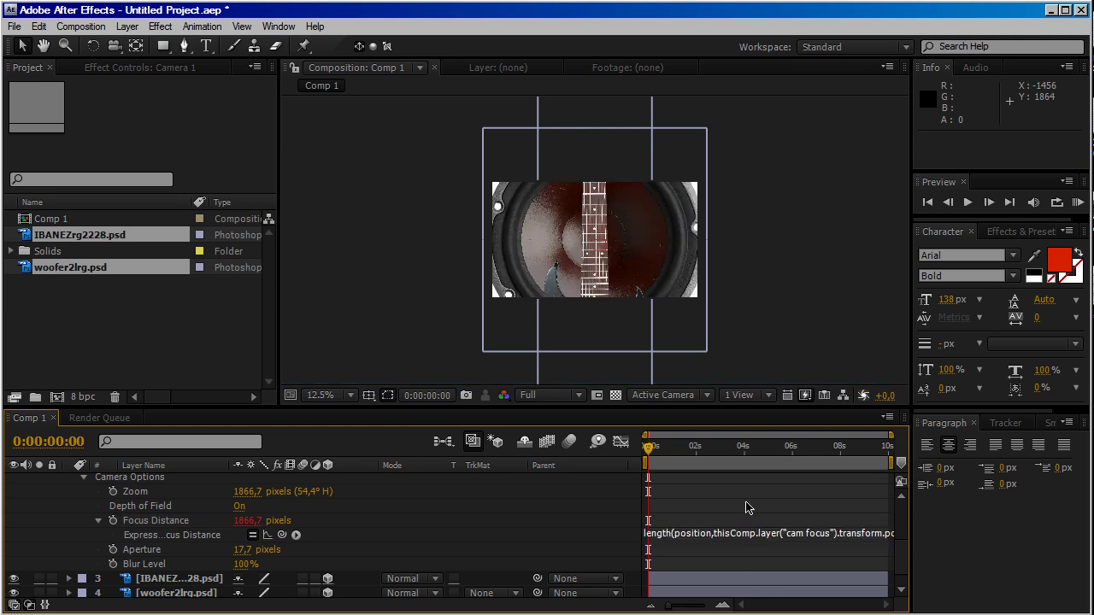
Step: Scale the guitar and woofer layers down to 22%
click(184, 582)
shift+click(203, 593)
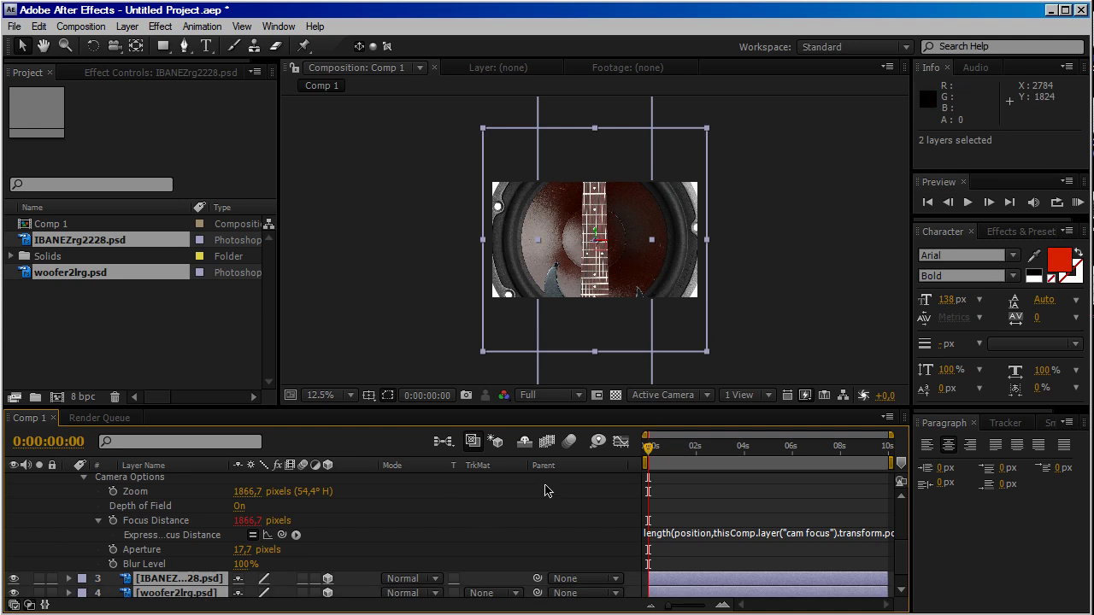
scroll(278, 557, down, 1)
key(s)
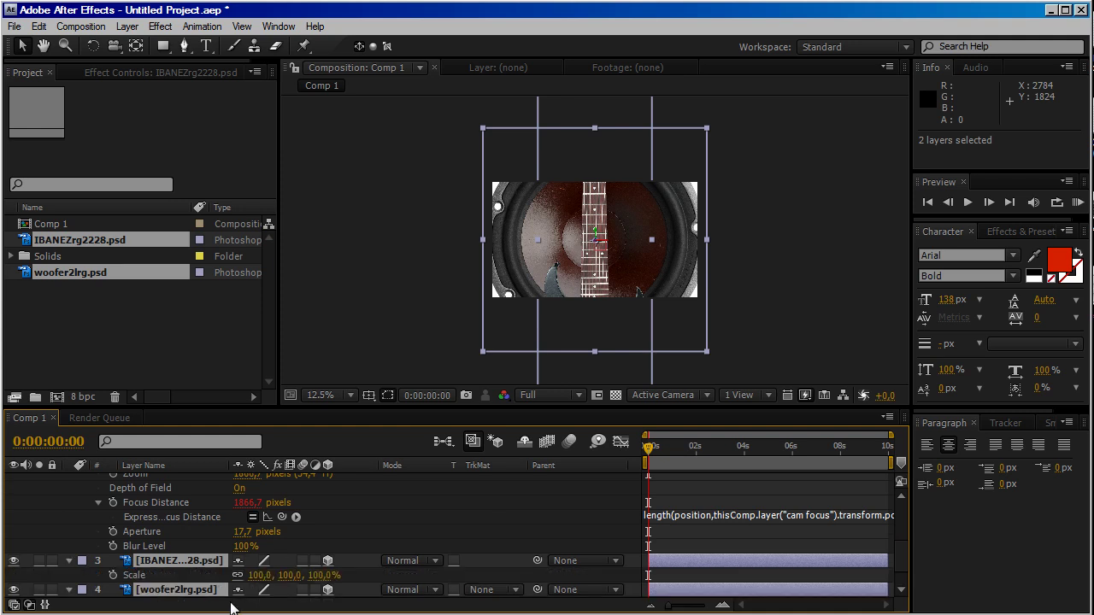
scroll(309, 545, down, 2)
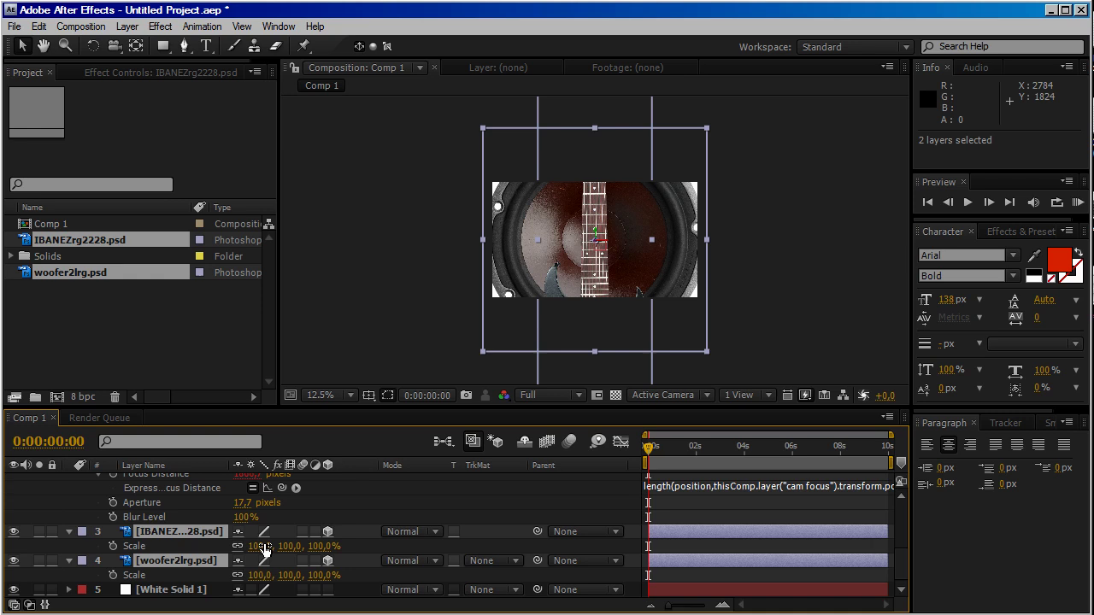
drag(262, 550, 204, 551)
scroll(558, 330, up, 4)
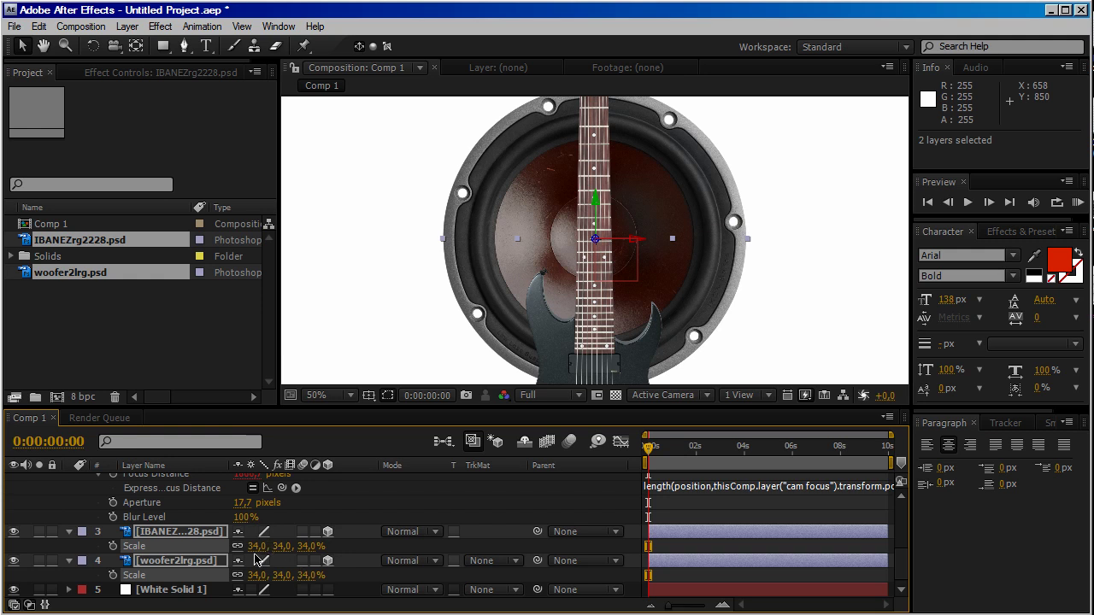
drag(245, 550, 241, 549)
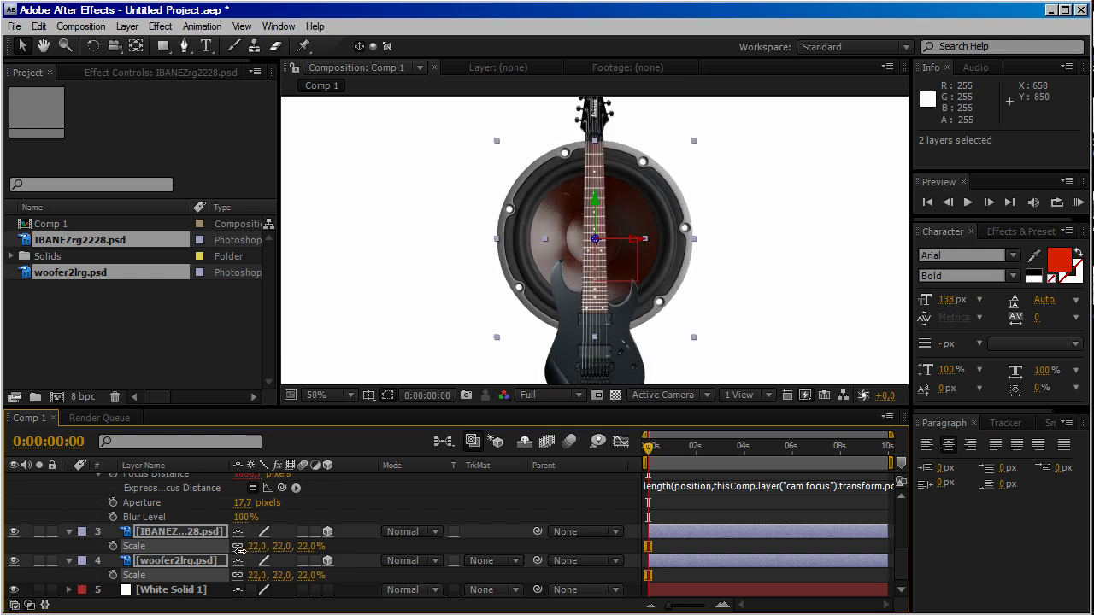
Step: Move the guitar left to position 564,540,0 beside the woofer
click(395, 242)
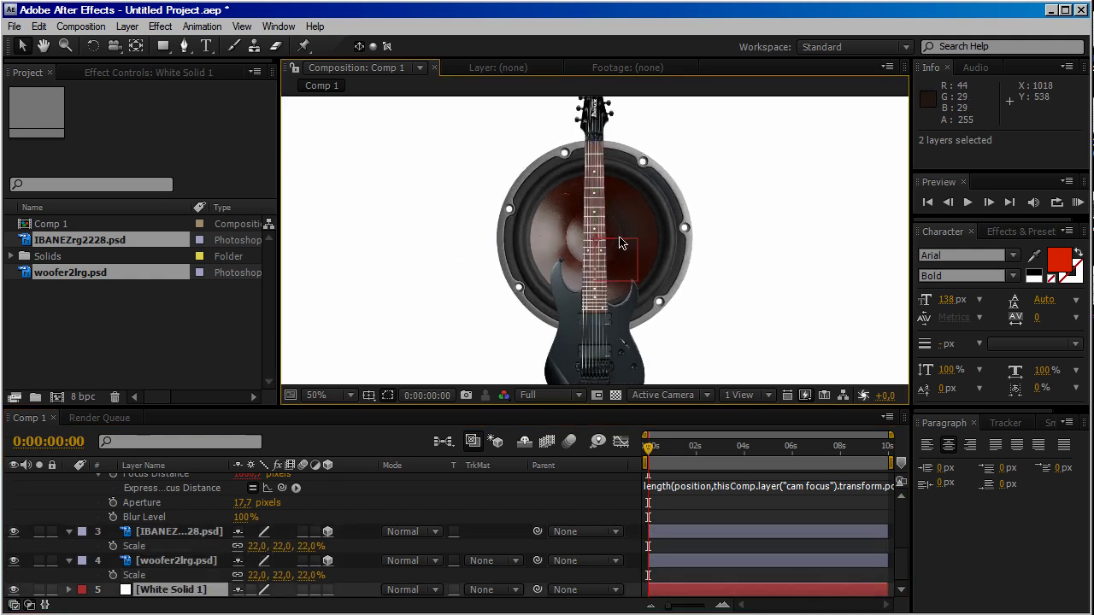
click(184, 533)
drag(628, 245, 472, 251)
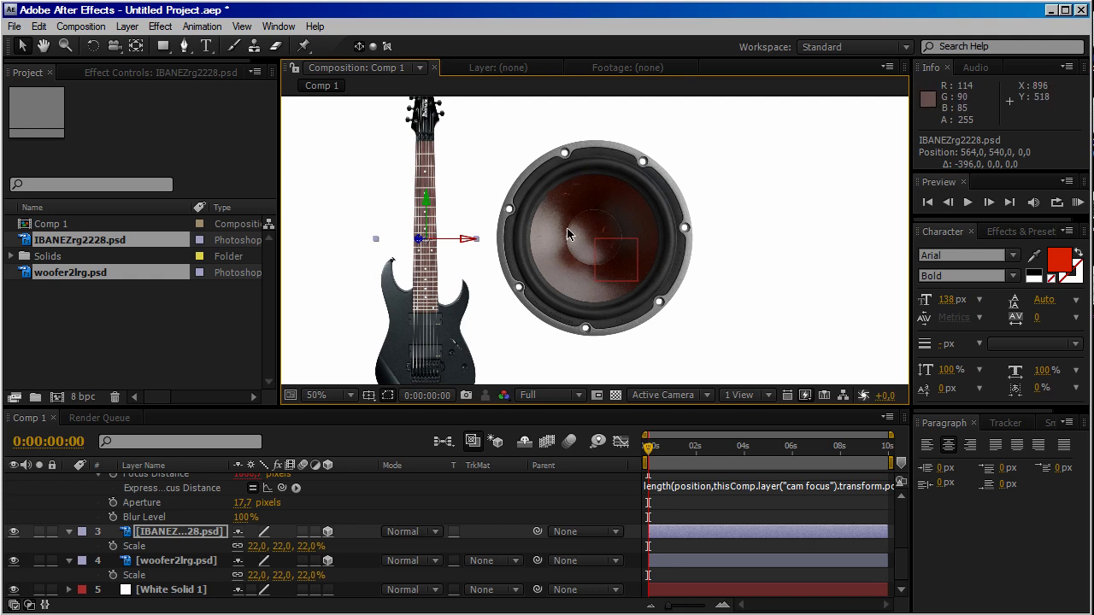
Step: Link cam focus Position to woofer2lrg.psd Position with a pick-whip expression
click(176, 561)
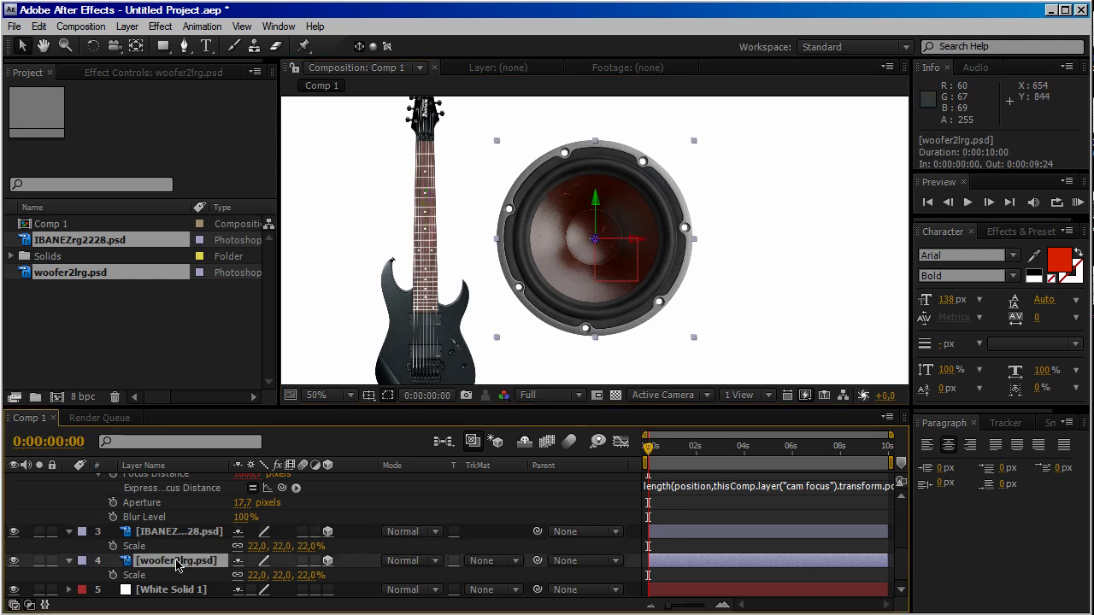
key(p)
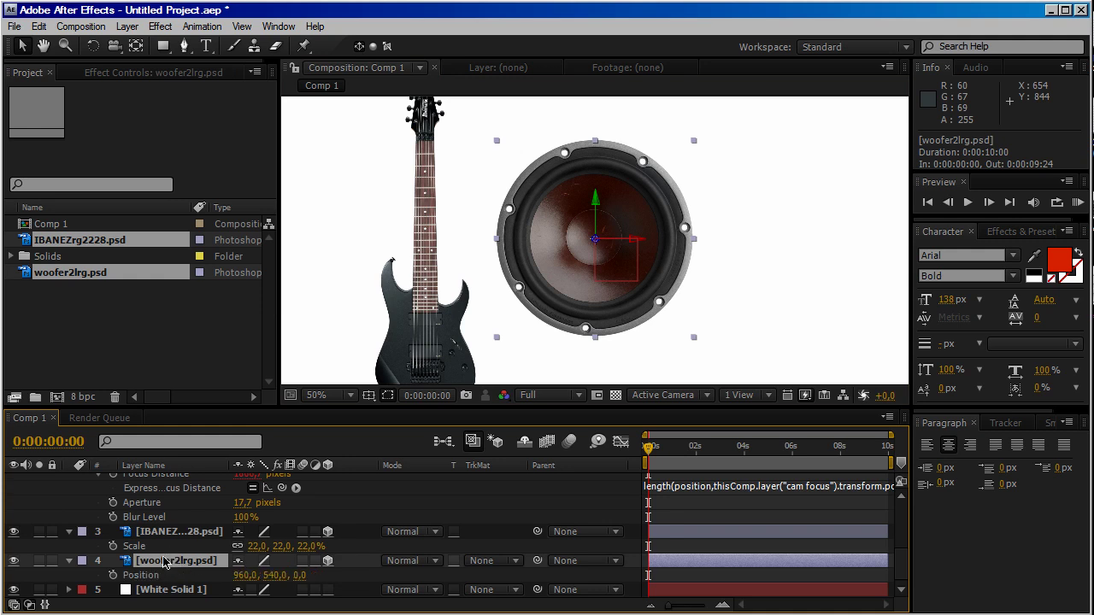
scroll(168, 562, up, 5)
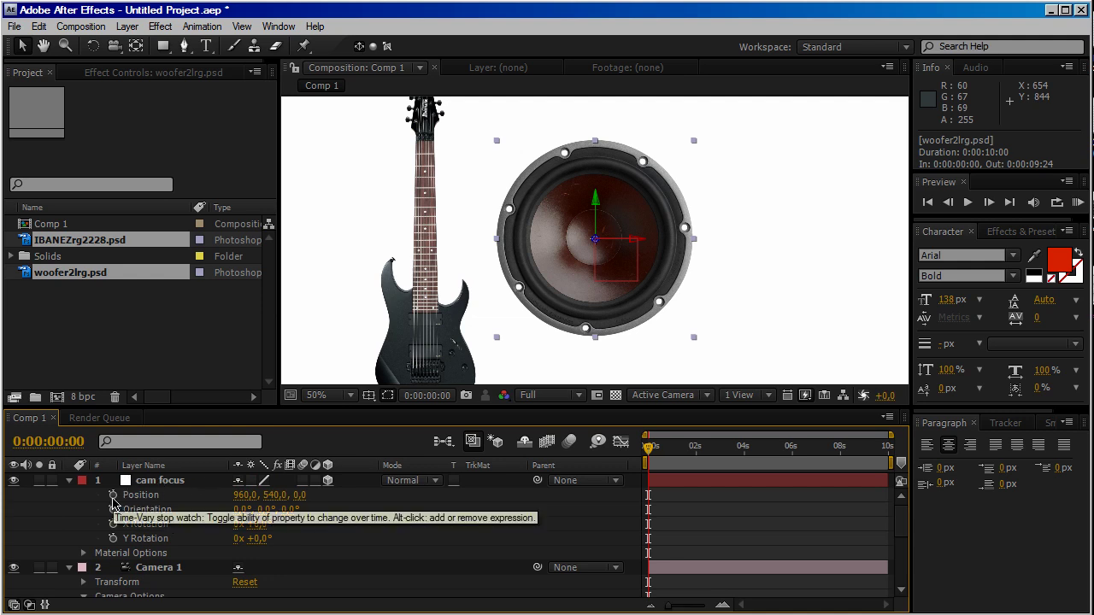
alt+click(113, 495)
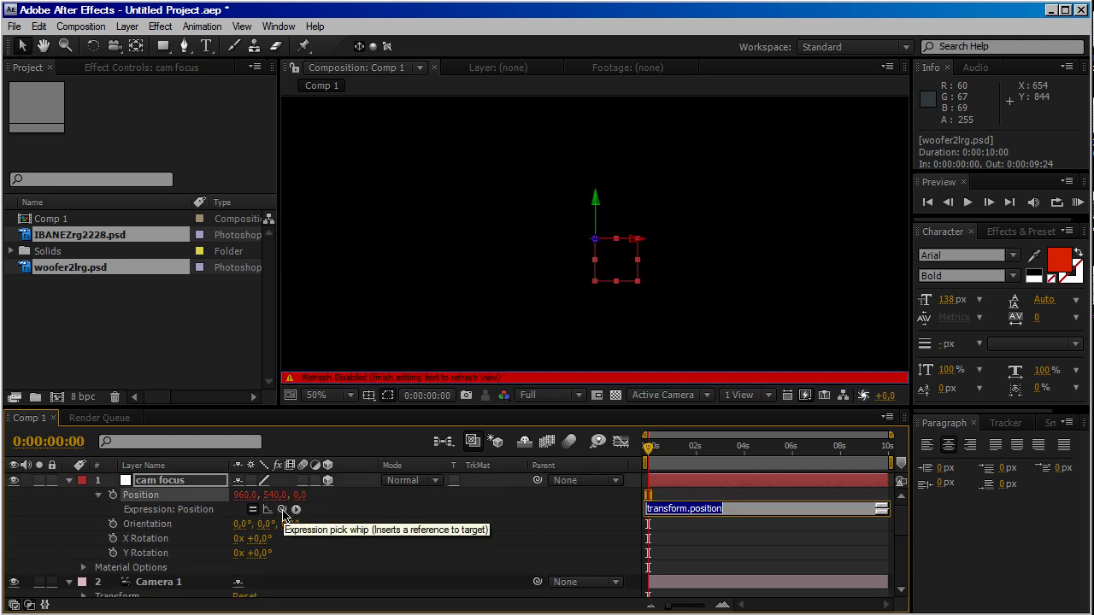
drag(283, 512, 149, 579)
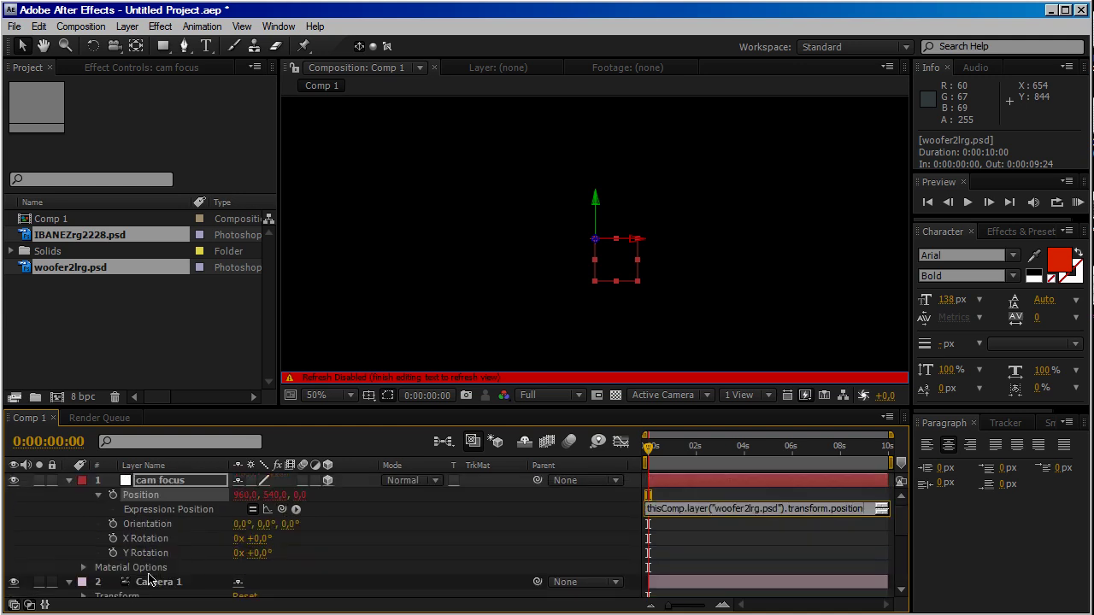
Step: Raise Camera 1's Blur Level from 100% to 401%
click(711, 302)
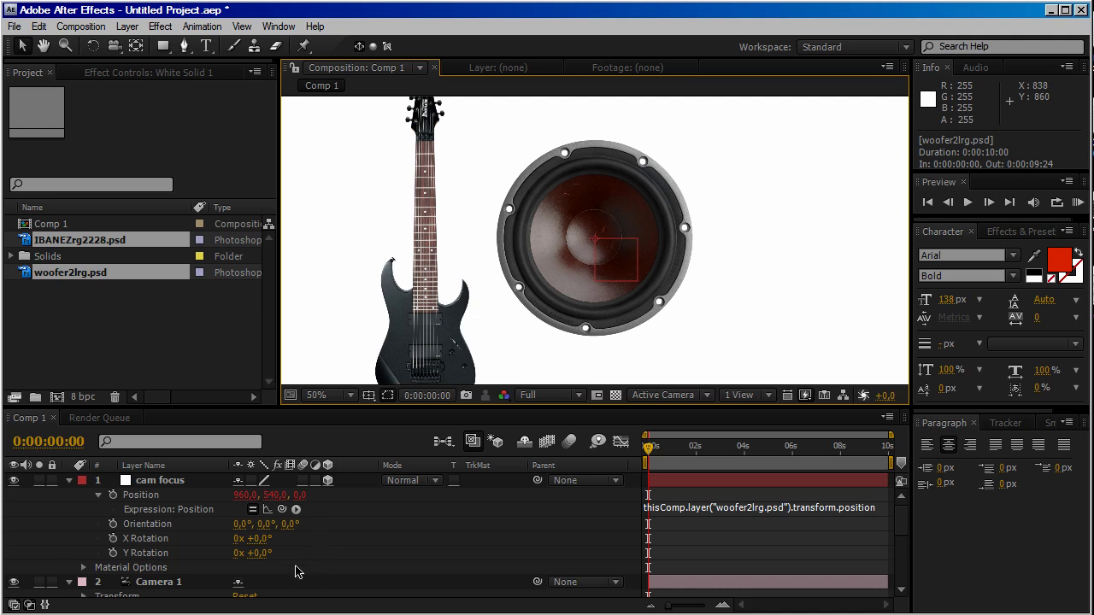
scroll(295, 571, down, 2)
scroll(331, 534, down, 1)
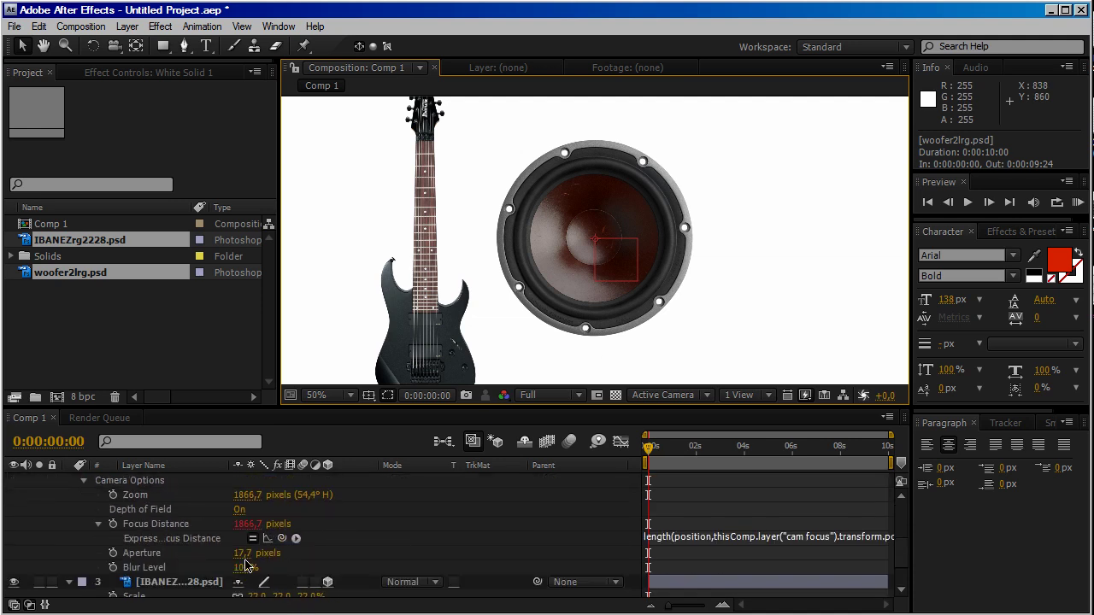
drag(243, 567, 275, 577)
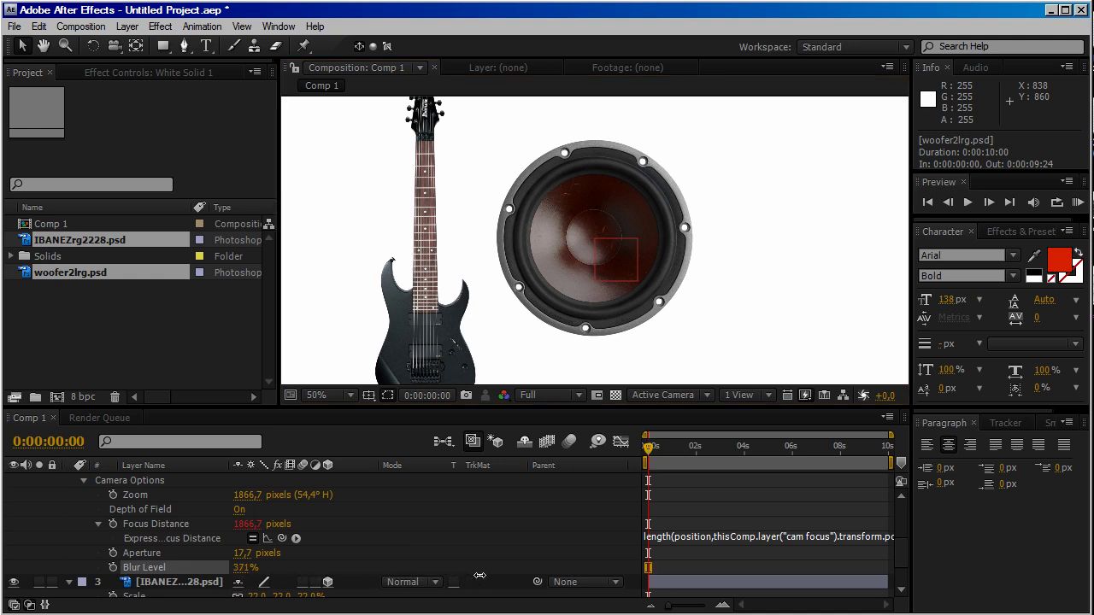
drag(485, 577, 513, 581)
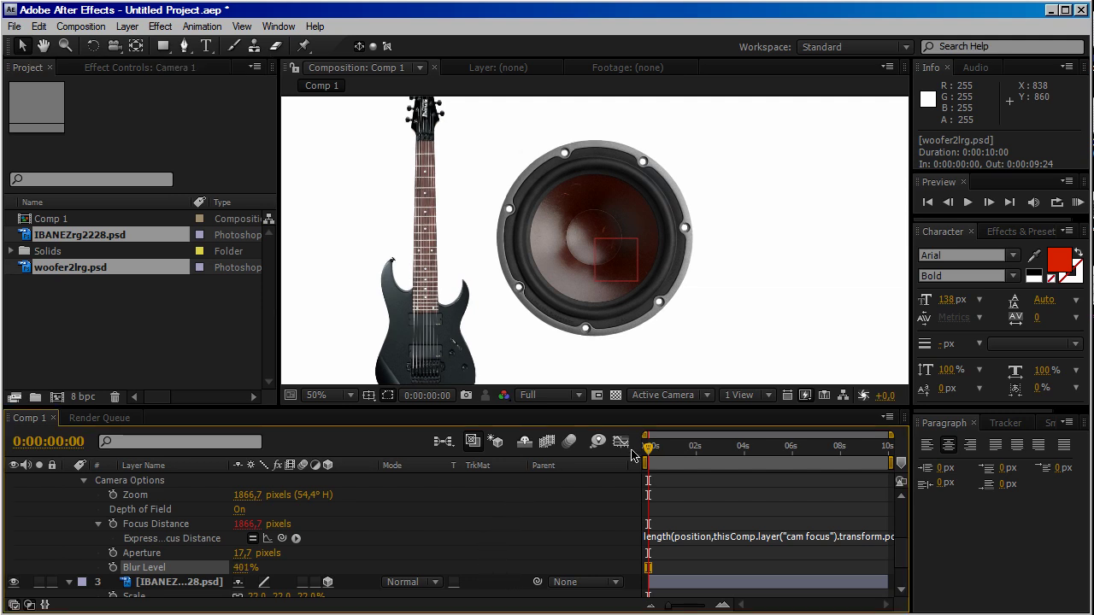
Step: Switch the viewer to the Top 3D view and zoom in to 25%
click(680, 396)
click(672, 486)
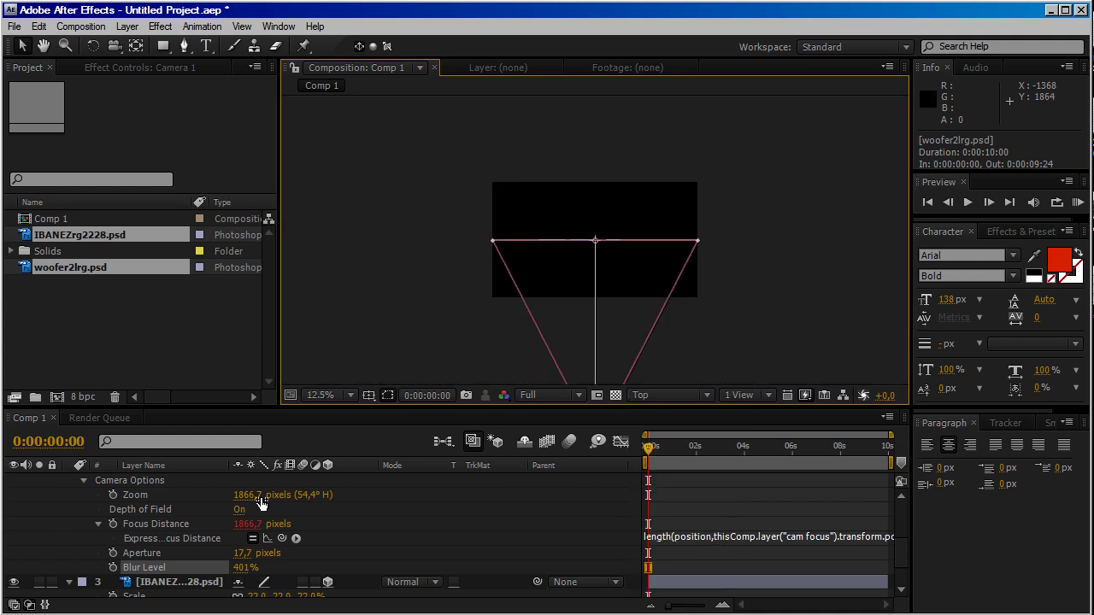
scroll(198, 547, down, 1)
click(180, 533)
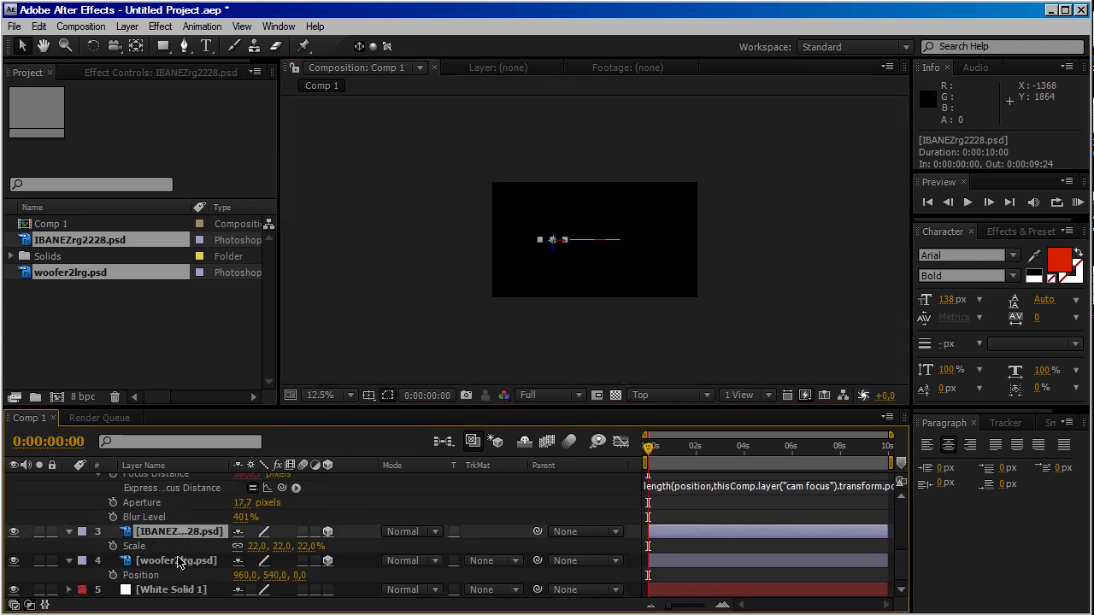
shift+click(178, 561)
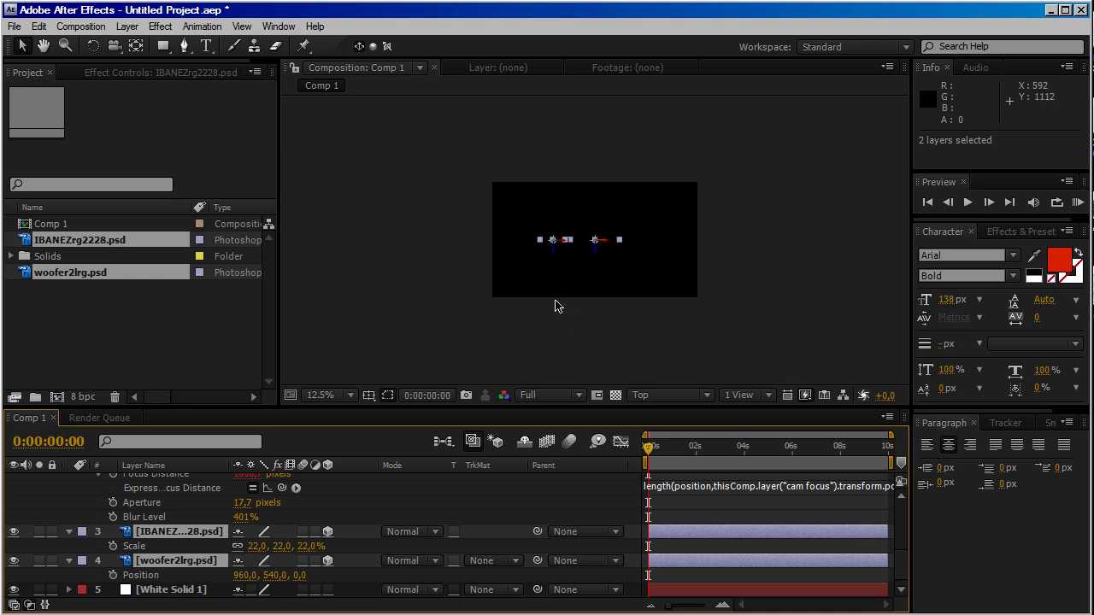
key(period)
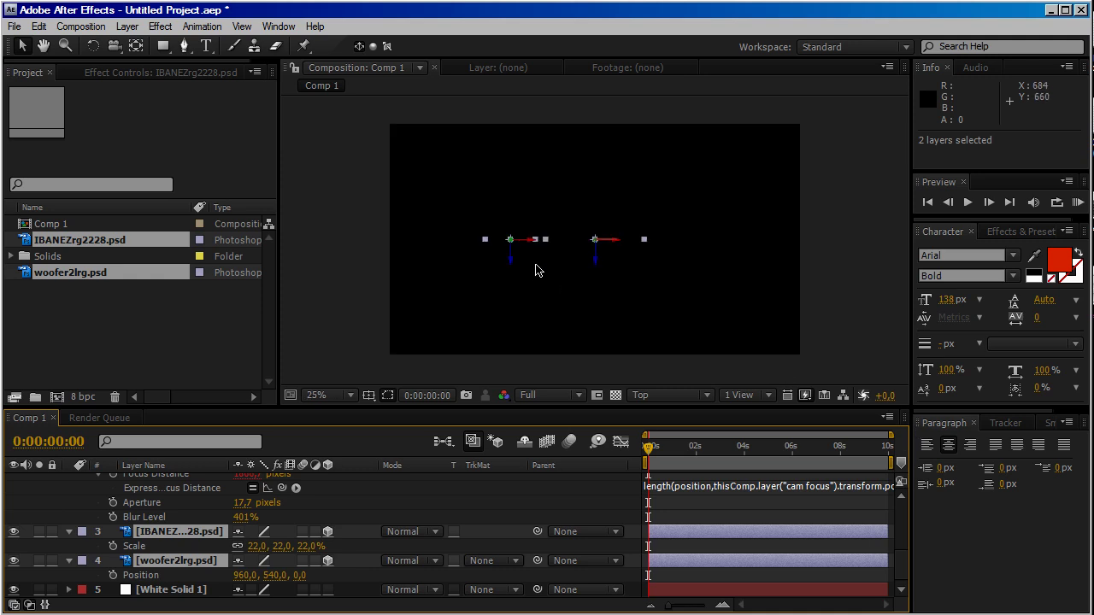
Step: Push the guitar back to Z 432 and bring the woofer forward to Z -320
click(160, 592)
click(175, 534)
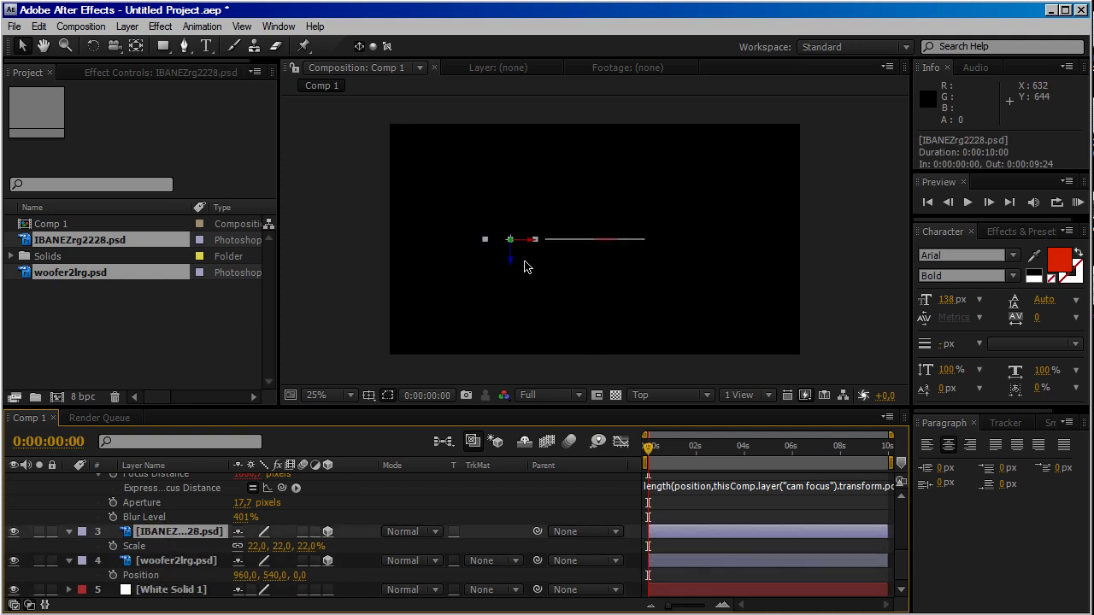
drag(516, 266, 519, 174)
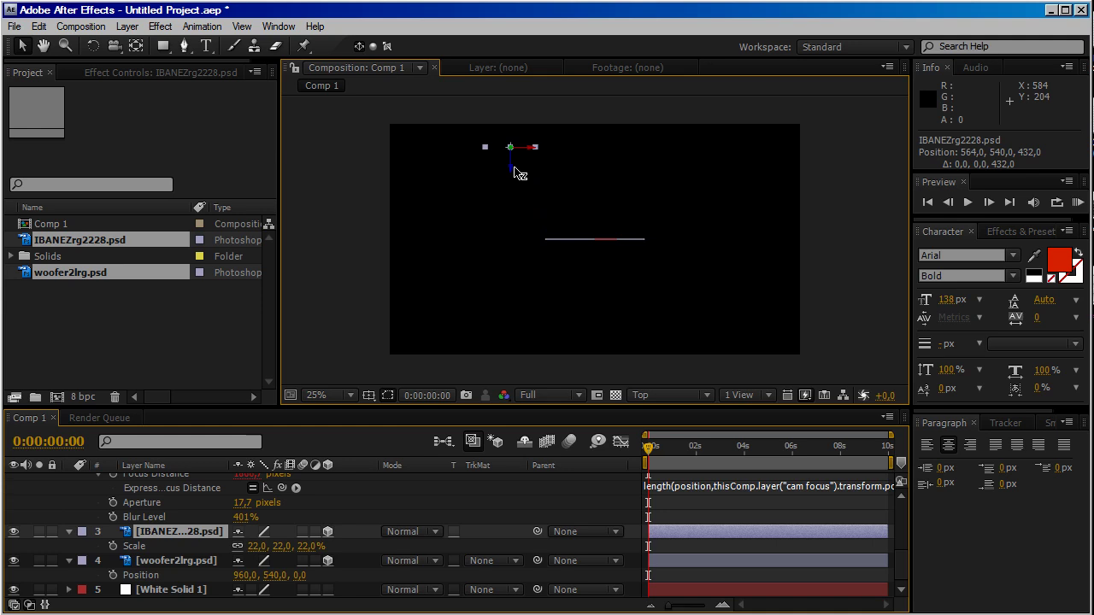
click(194, 563)
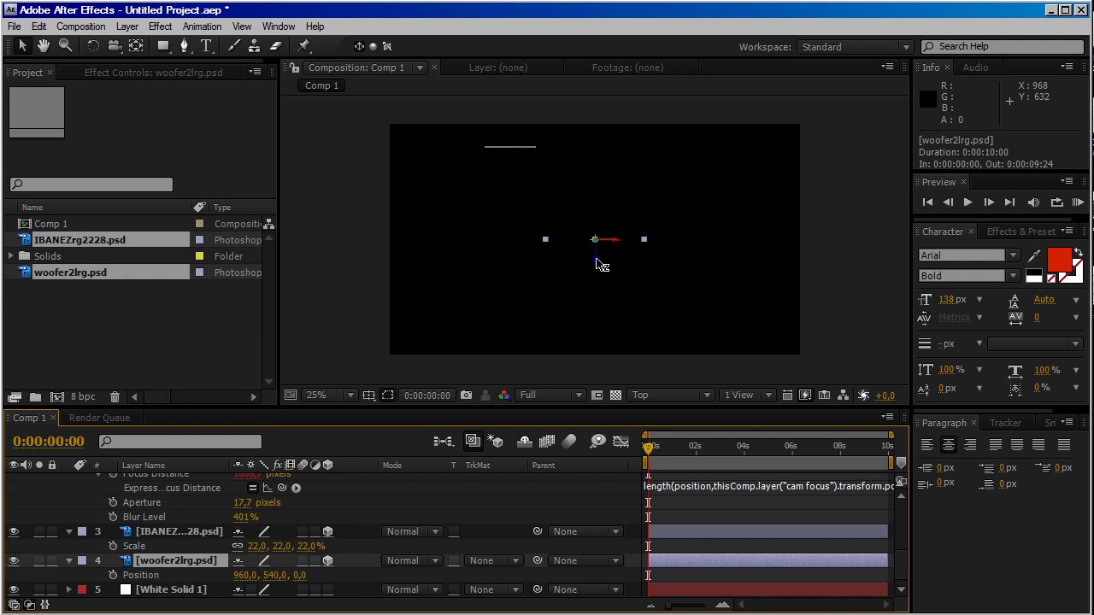
drag(598, 260, 599, 328)
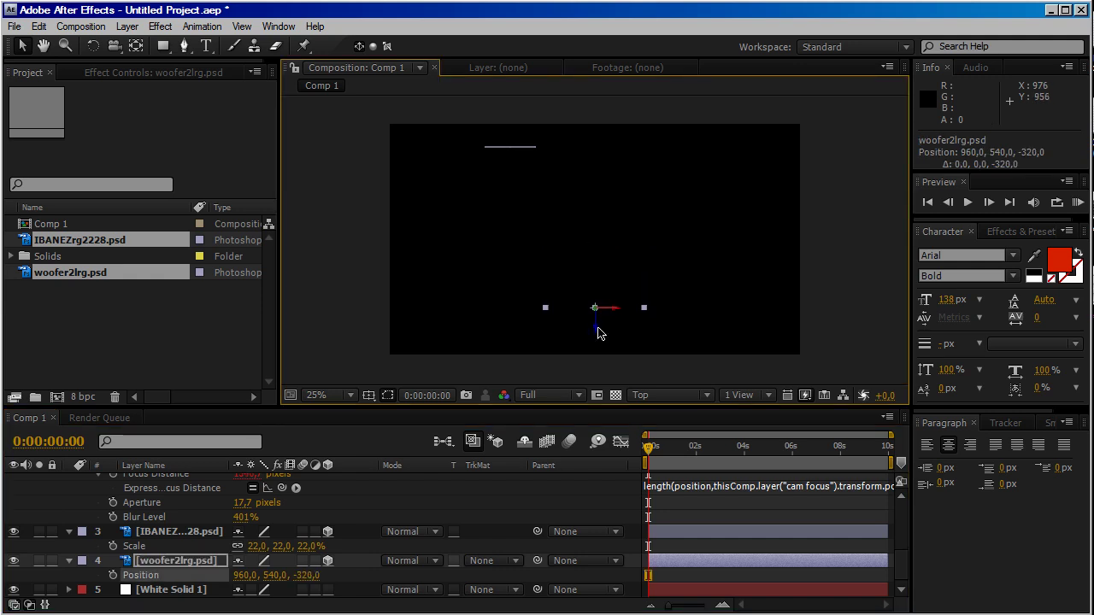
Step: Switch the 3D view back to Camera 1
click(691, 396)
click(688, 435)
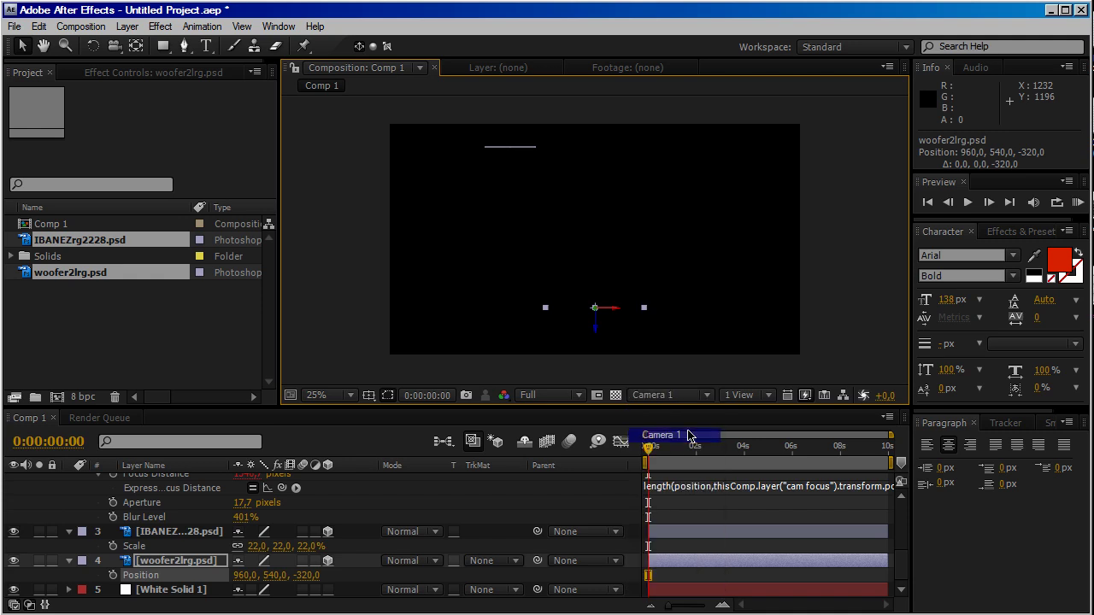
scroll(647, 305, up, 2)
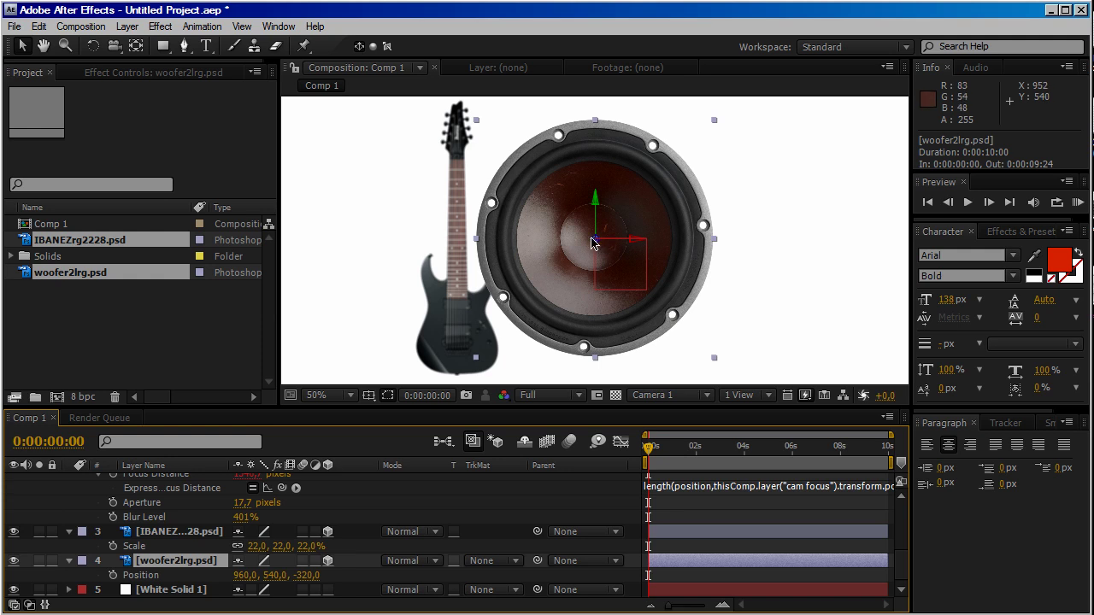
Step: Move the woofer back and forth along Z to test focus, ending at Z 264
drag(595, 240, 613, 178)
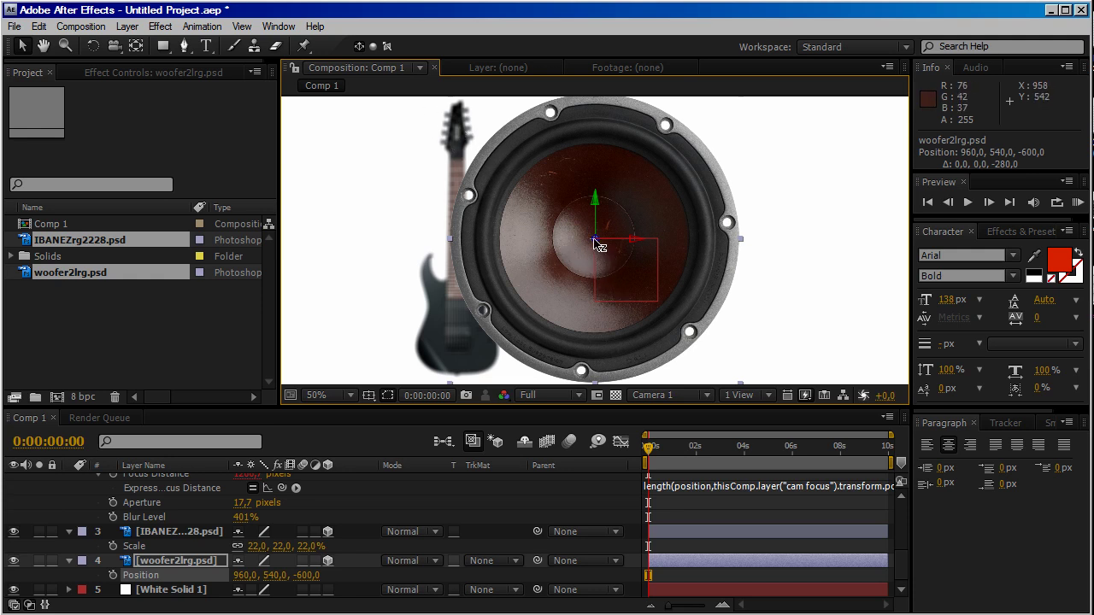
drag(595, 239, 574, 551)
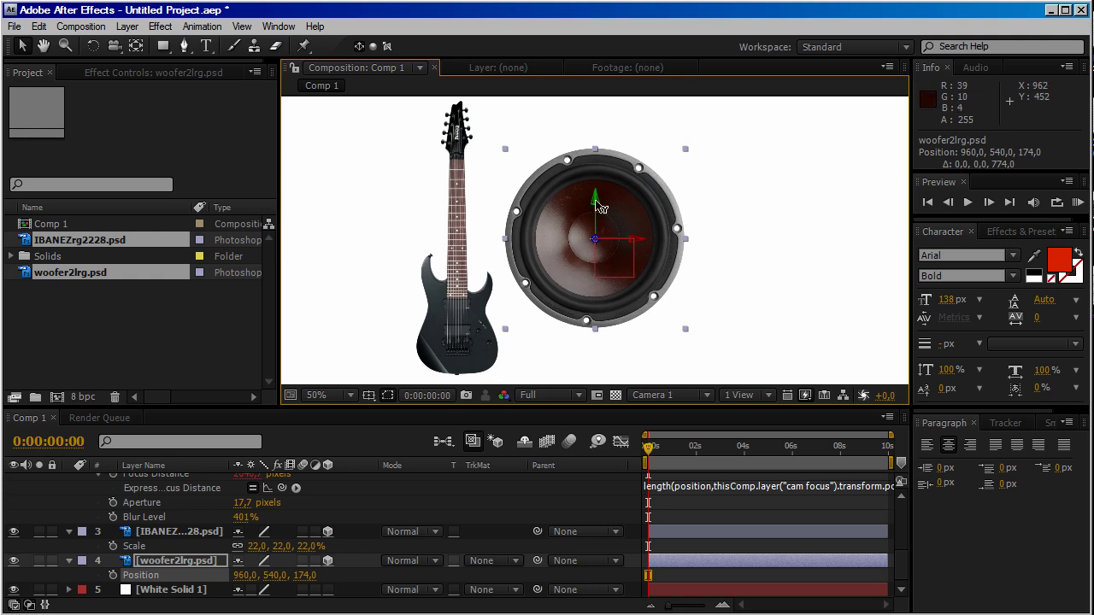
drag(595, 238, 571, 427)
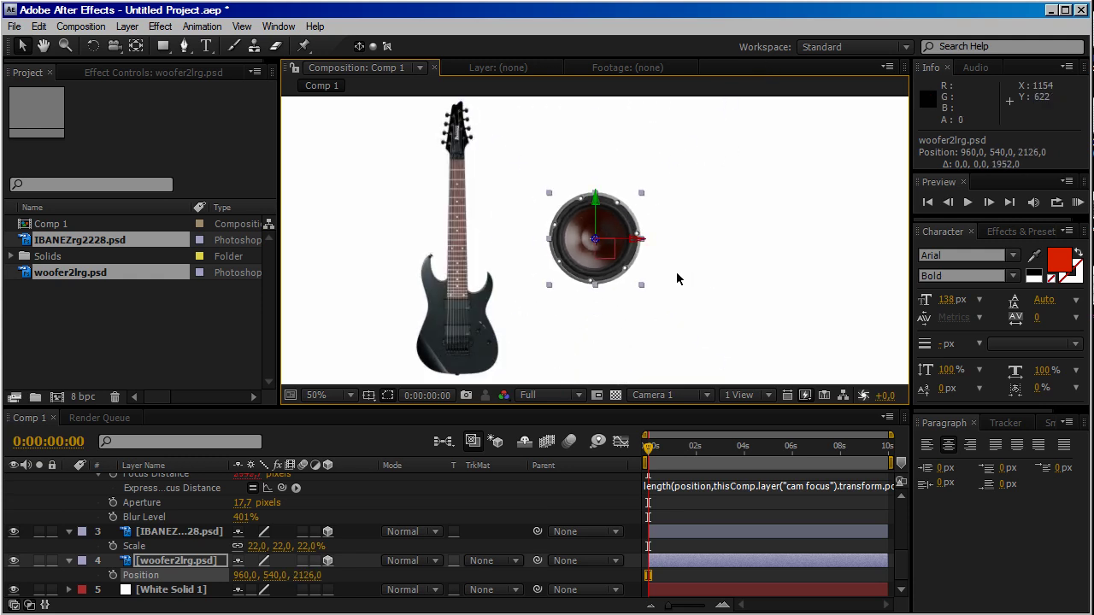
drag(605, 245, 961, 85)
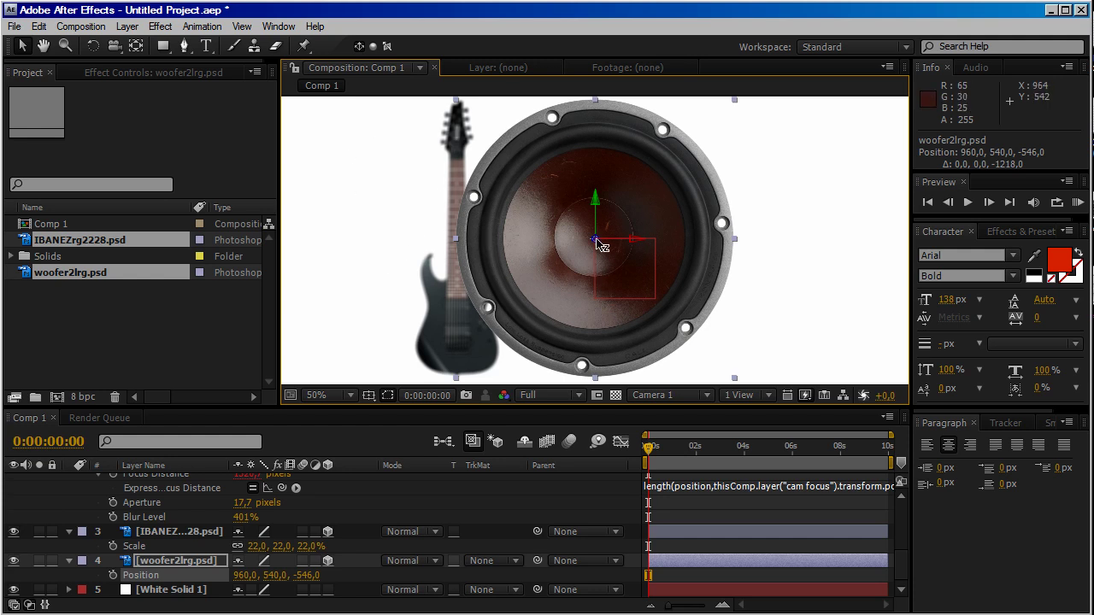
drag(600, 246, 350, 527)
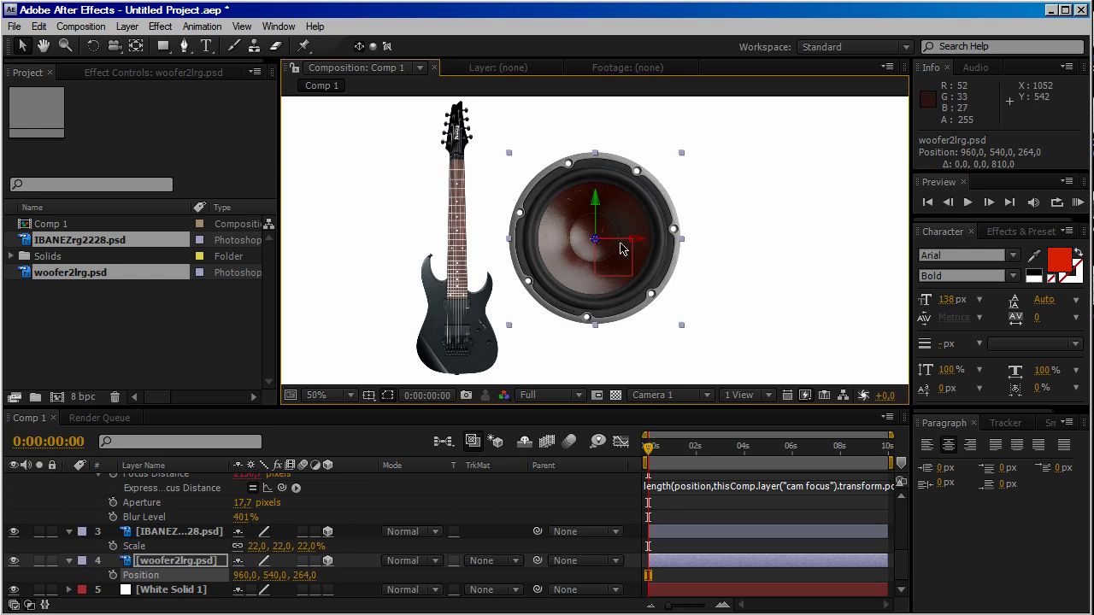
scroll(273, 512, up, 5)
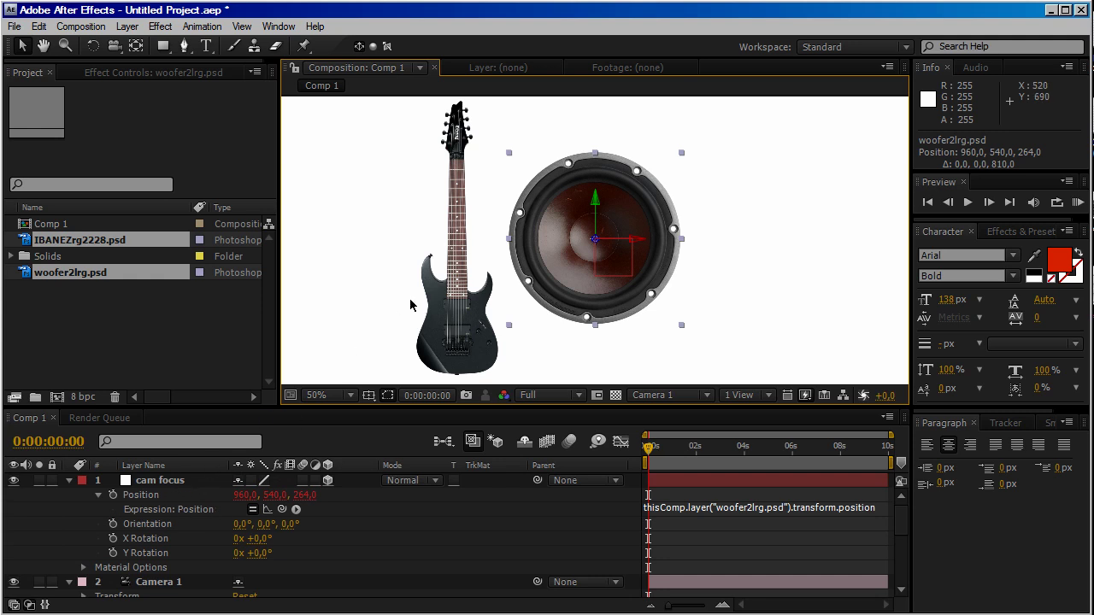
Step: Move the speaker along Z to -584, in front of the guitar, keeping it in sharp focus
key(comma)
key(period)
key(period)
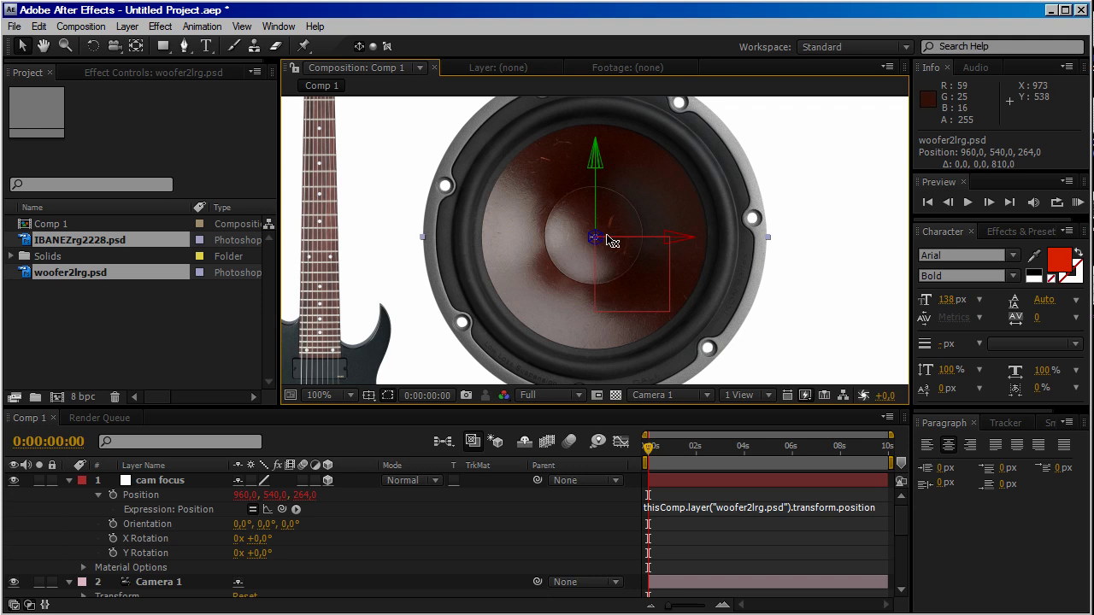
drag(594, 237, 555, 279)
key(comma)
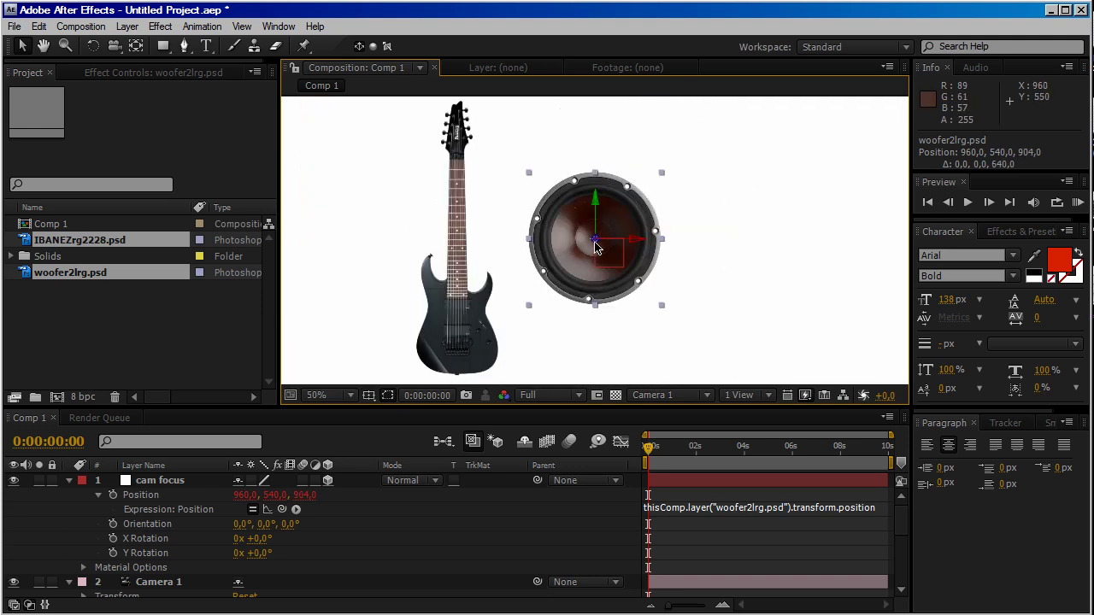
drag(596, 247, 1033, 43)
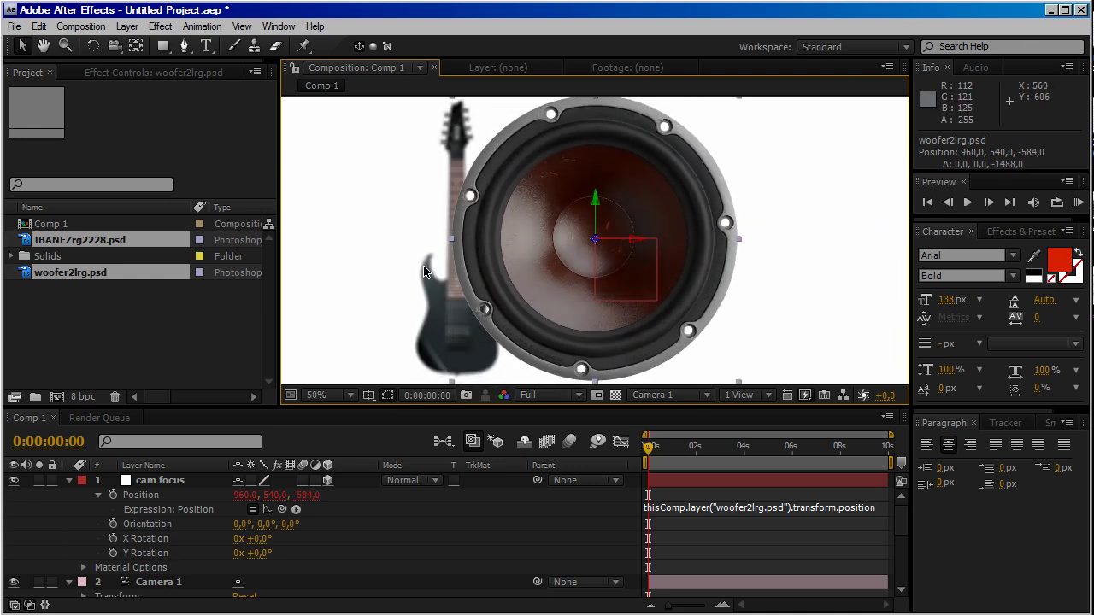